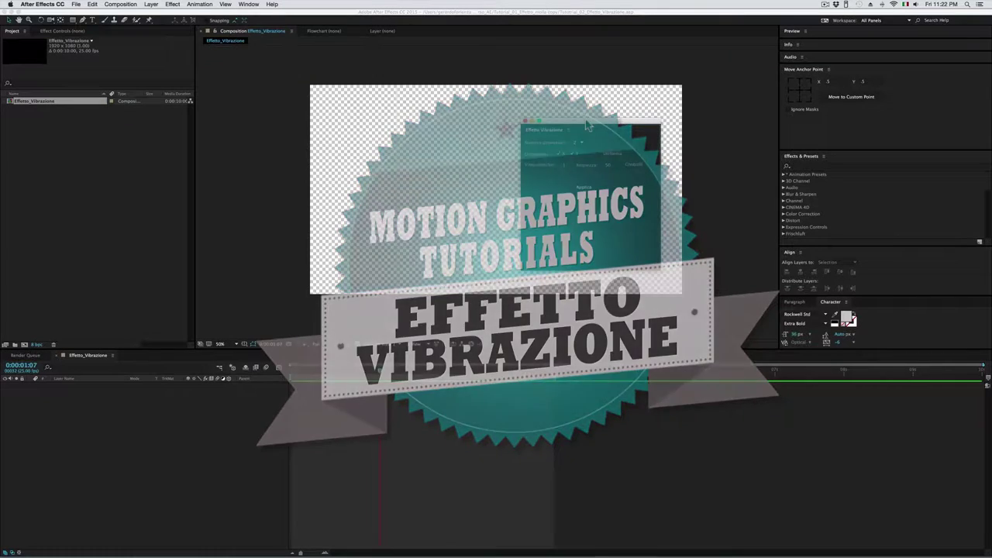
# Nudge the floating Effetto Vibrazione panel slightly up and to the left
pyautogui.moveTo(577, 127); pyautogui.dragTo(572, 125)
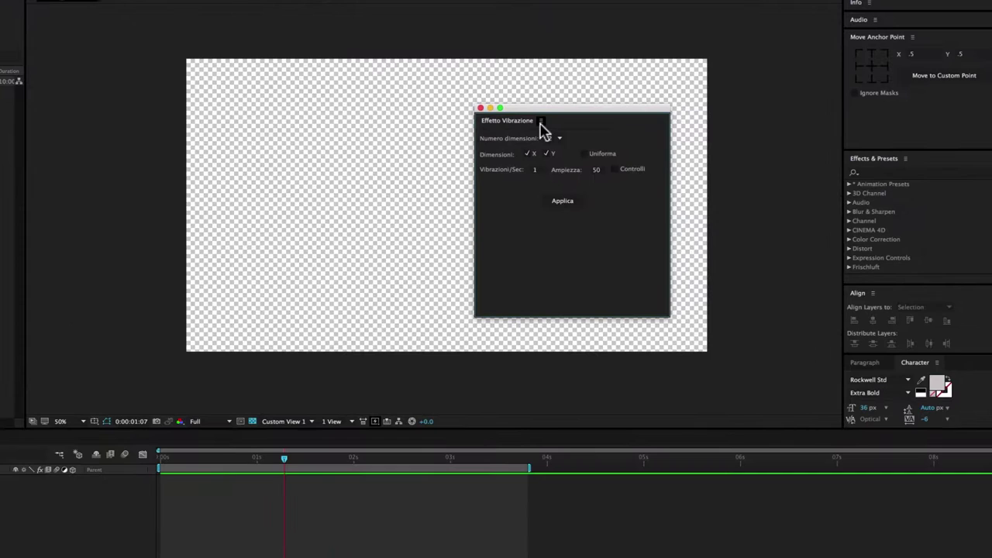
pyautogui.moveTo(559, 117); pyautogui.dragTo(561, 119)
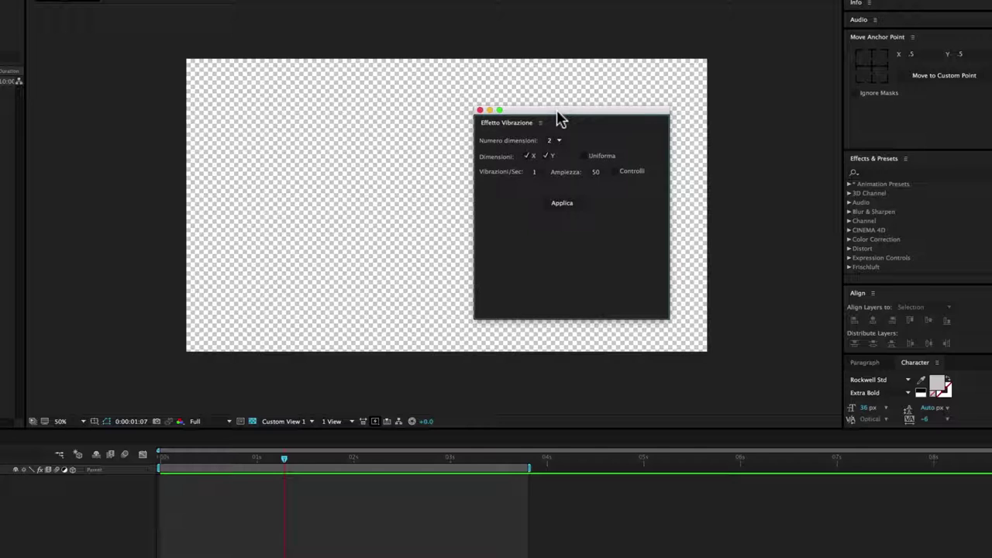
pyautogui.moveTo(556, 111); pyautogui.dragTo(563, 116)
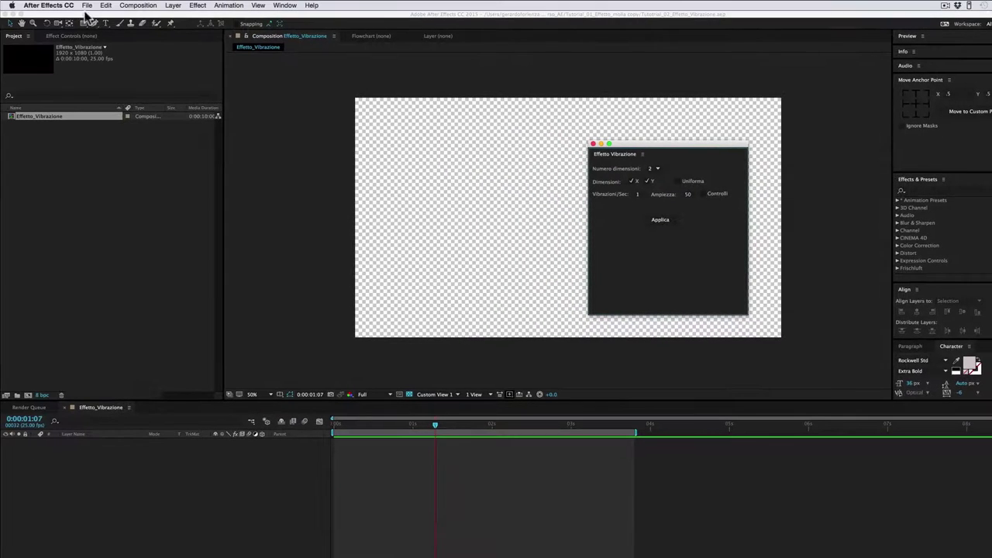
pyautogui.click(63, 6)
# Hide After Effects and place the Effetto Vibrazione.jsx script on the desktop
pyautogui.click(59, 67)
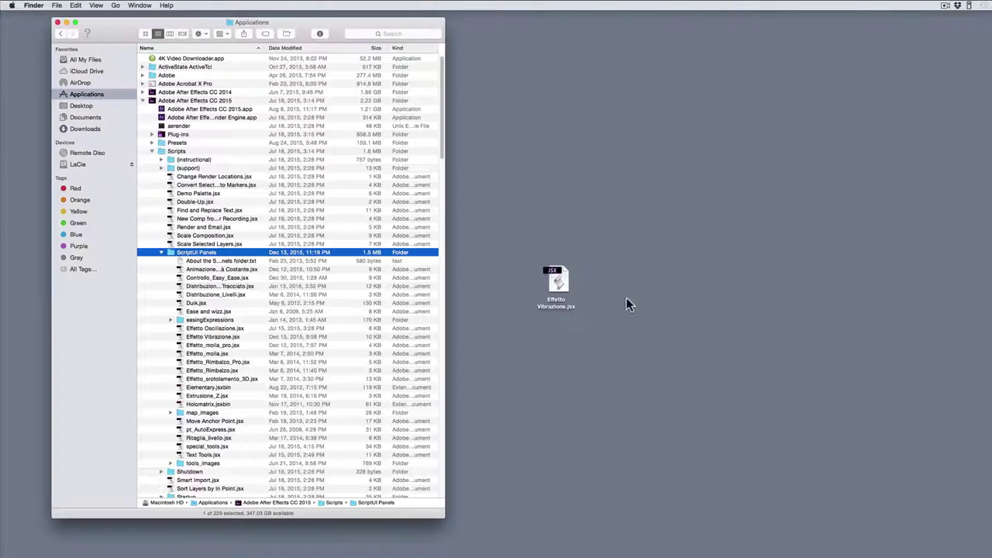
pyautogui.moveTo(557, 271); pyautogui.dragTo(531, 250)
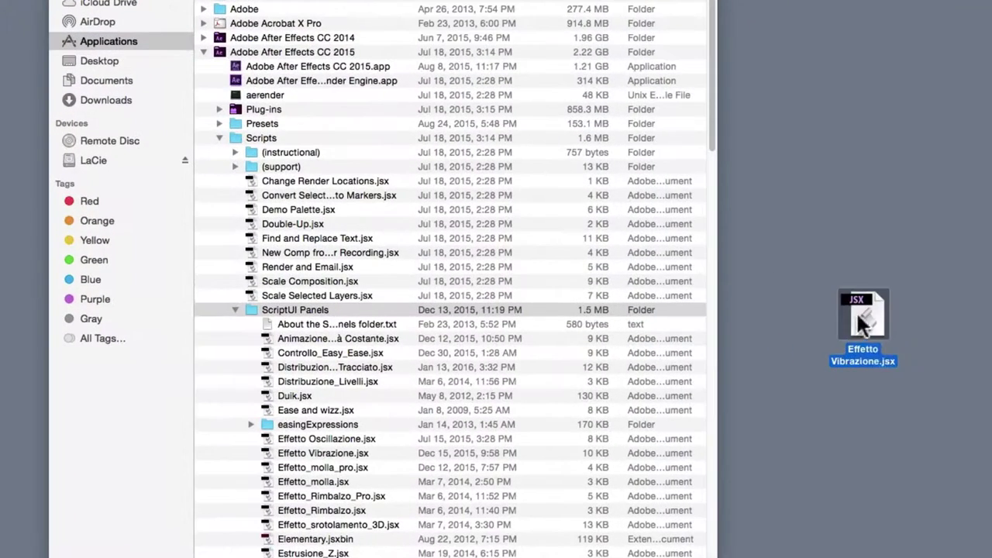
pyautogui.moveTo(866, 317); pyautogui.dragTo(852, 330)
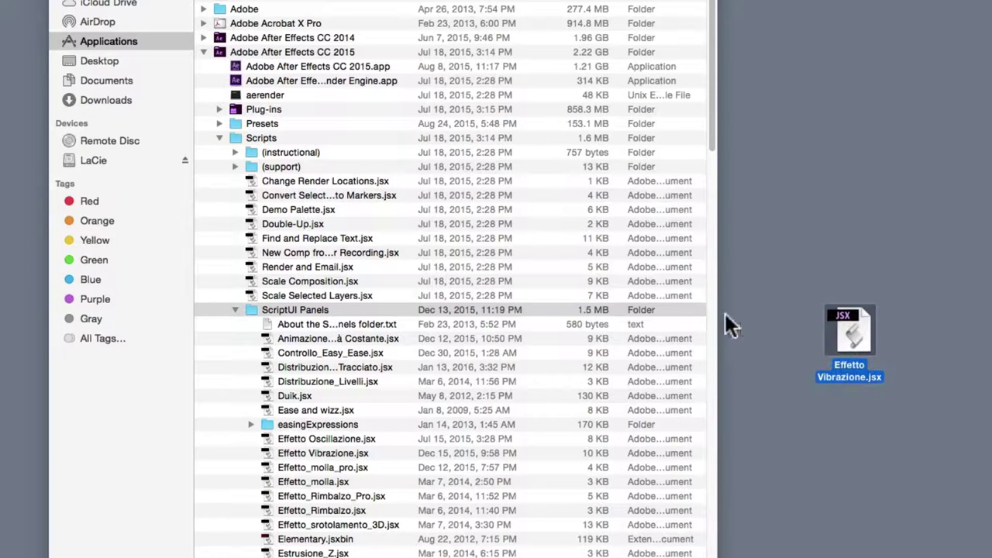
# Show the script belonging in Adobe After Effects CC 2015 > Scripts > ScriptUI Panels, then return to After Effects
pyautogui.click(282, 304)
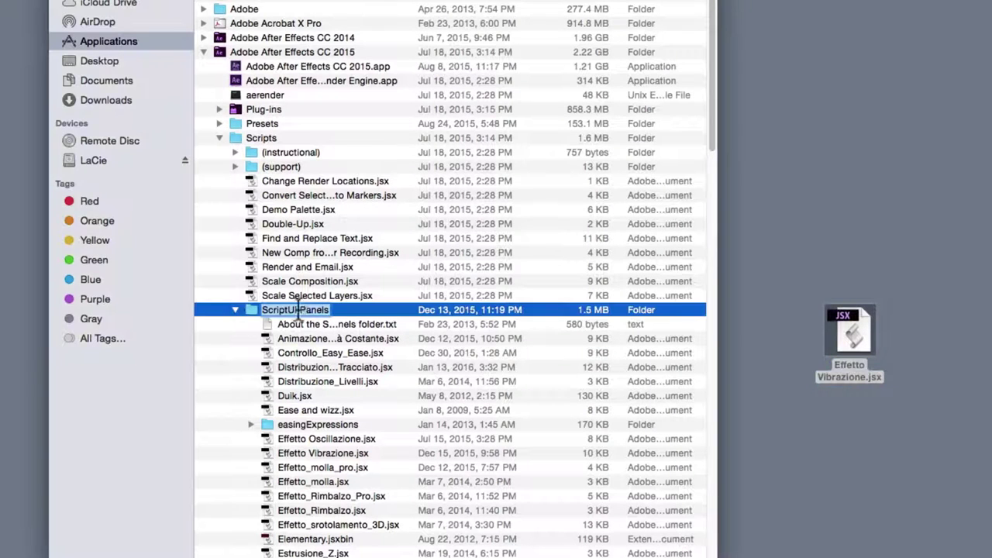
pyautogui.moveTo(852, 332)
pyautogui.mouseDown()
pyautogui.moveTo(318, 316)
pyautogui.moveTo(849, 343)
pyautogui.mouseUp()
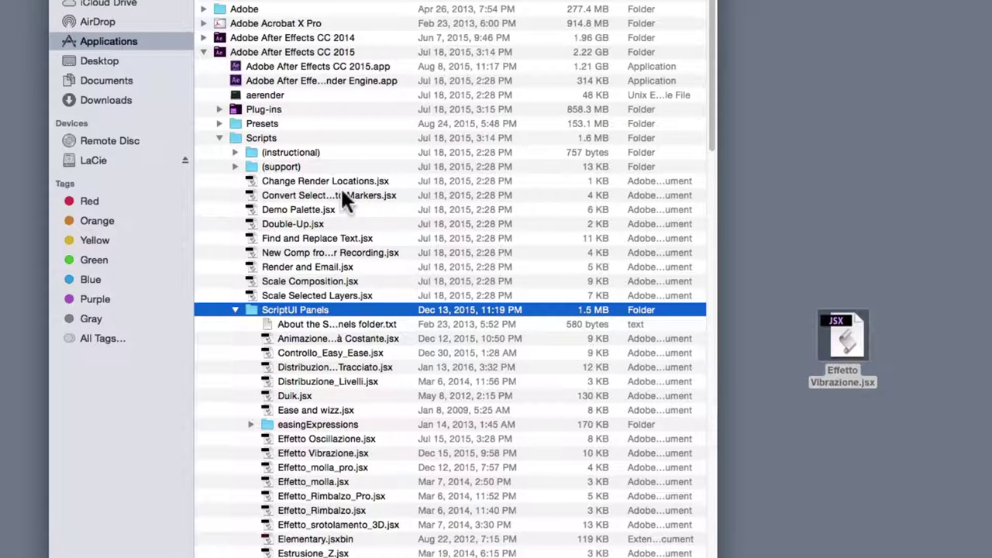
pyautogui.click(264, 138)
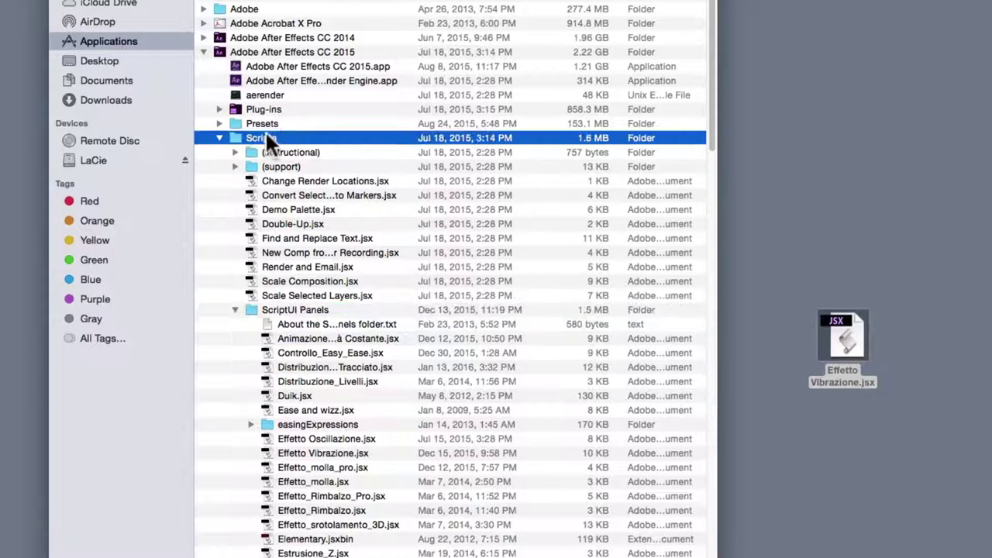
pyautogui.click(259, 49)
pyautogui.press('super+Tab')
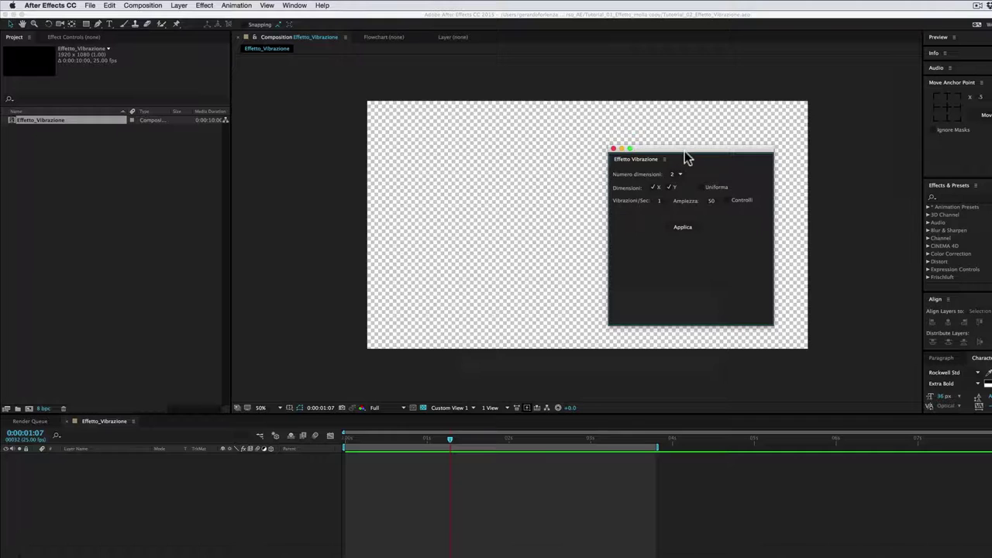
# Dock Effetto Vibrazione right of the composition viewer, then widen the viewer and Project panel
pyautogui.click(689, 154)
pyautogui.moveTo(689, 154)
pyautogui.mouseDown()
pyautogui.moveTo(686, 145)
pyautogui.moveTo(692, 158)
pyautogui.moveTo(910, 180)
pyautogui.mouseUp()
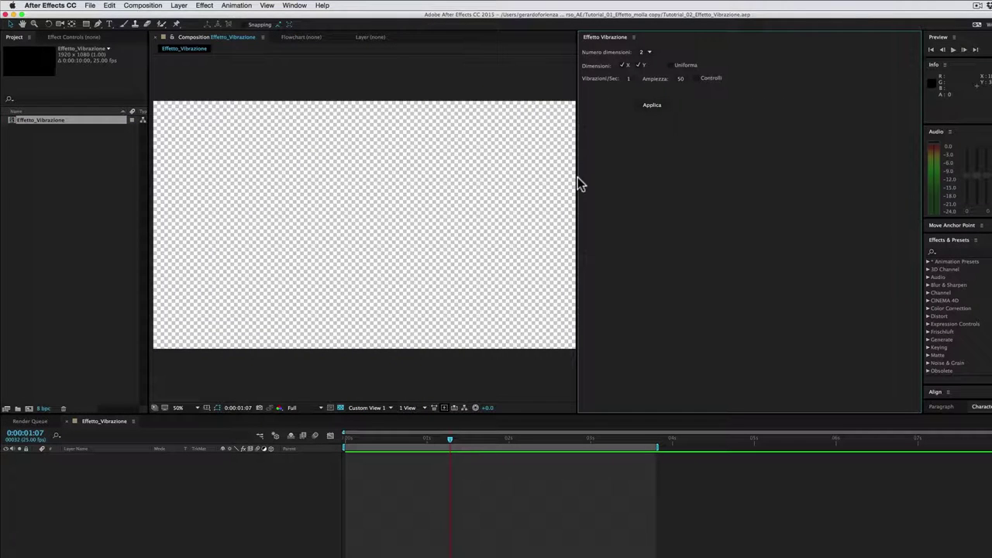
pyautogui.moveTo(579, 179); pyautogui.dragTo(771, 159)
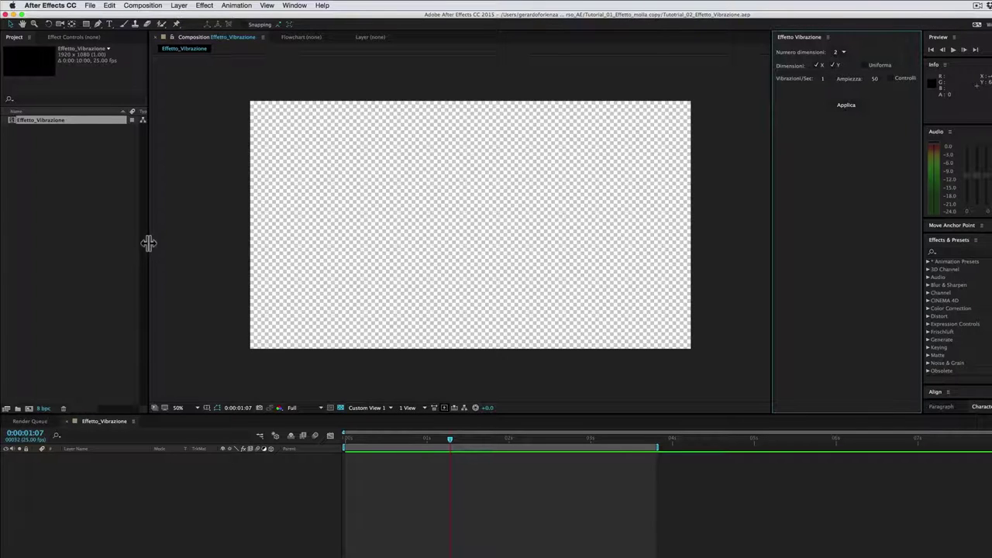
pyautogui.moveTo(147, 248); pyautogui.dragTo(273, 259)
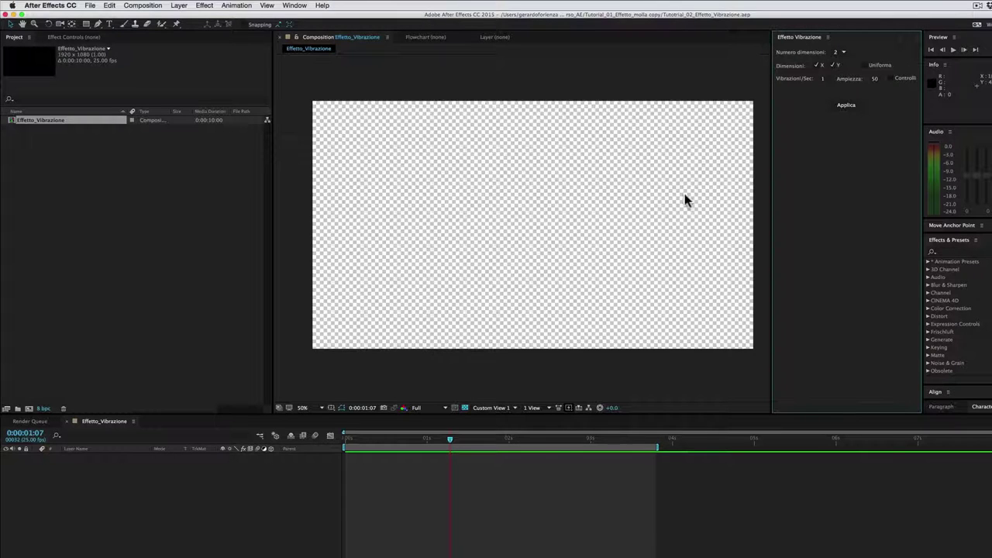
pyautogui.moveTo(772, 214); pyautogui.dragTo(789, 214)
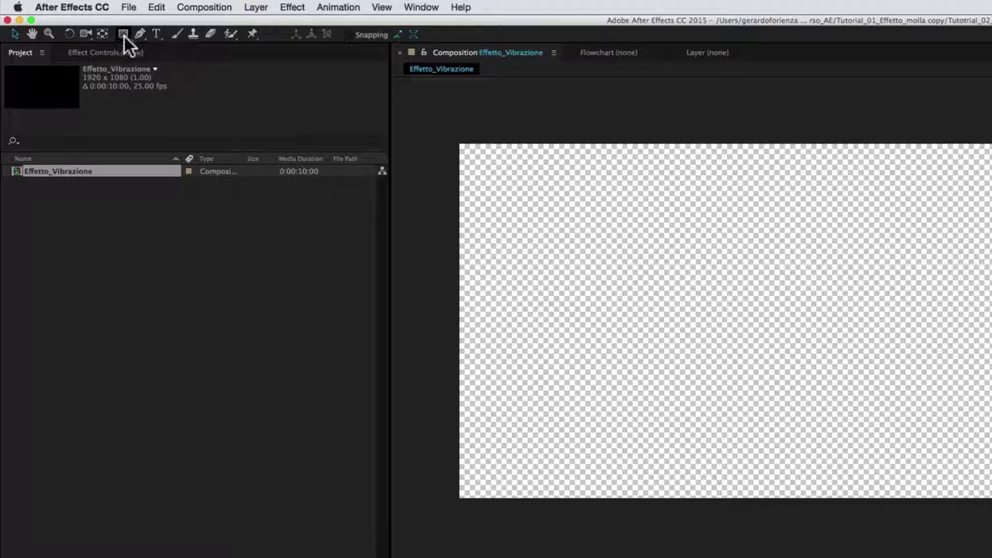
# Draw a red circle left of centre with the Ellipse Tool, creating Shape Layer 1
pyautogui.click(124, 35)
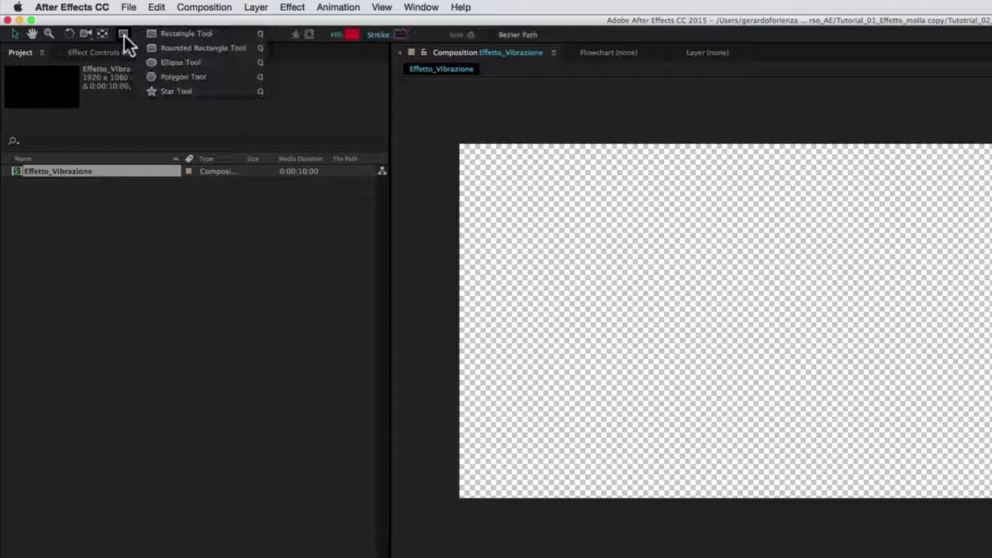
pyautogui.click(161, 61)
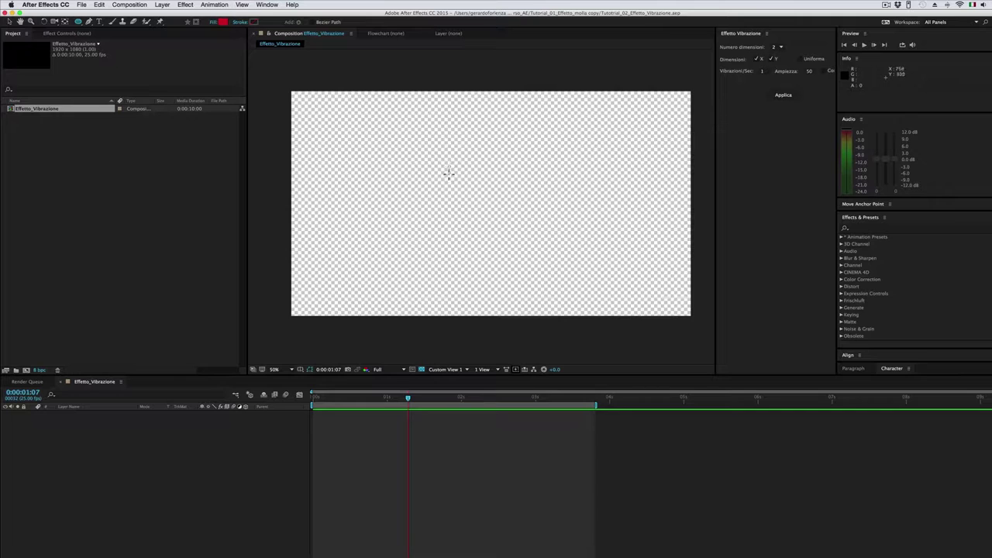
pyautogui.moveTo(422, 150); pyautogui.dragTo(488, 215)
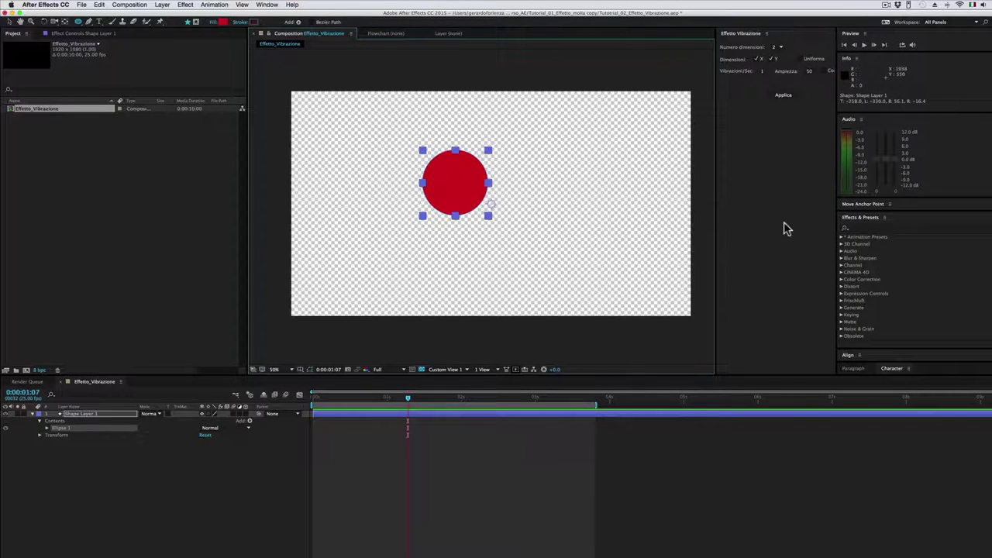
# Enlarge the Move Anchor Point panel and centre the circle's anchor point
pyautogui.moveTo(872, 200); pyautogui.dragTo(869, 111)
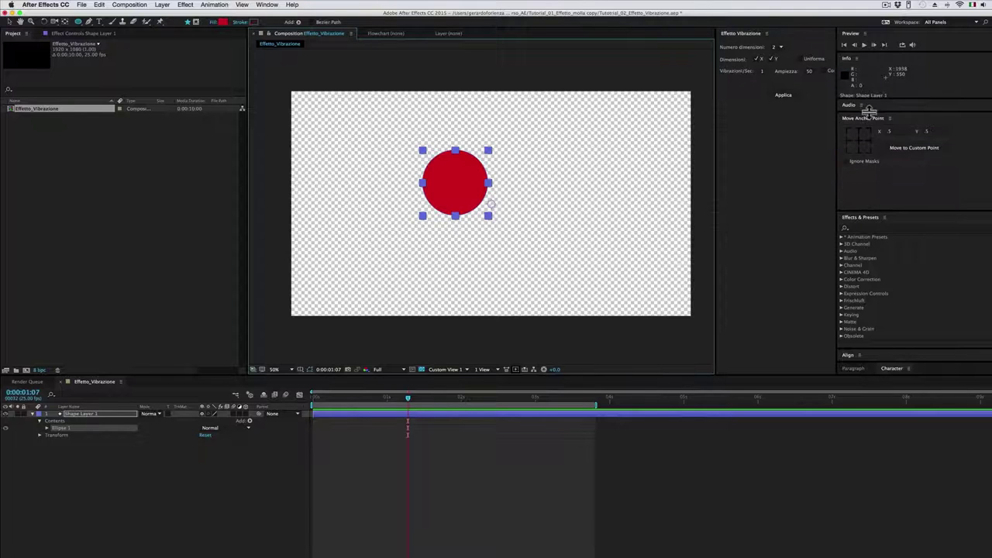
pyautogui.moveTo(875, 209); pyautogui.dragTo(875, 248)
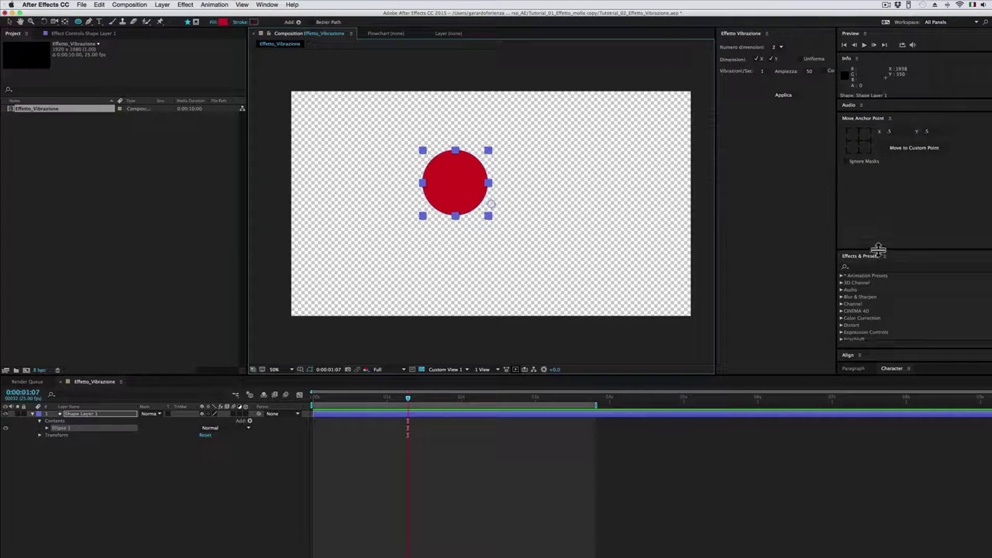
pyautogui.click(858, 145)
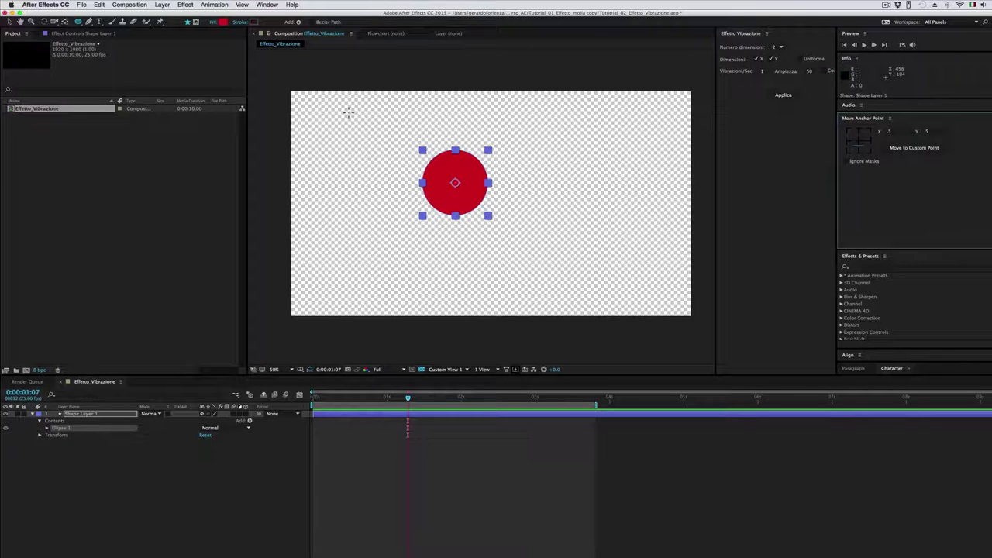
# Move the red circle toward the composition centre with the Selection tool
pyautogui.click(9, 21)
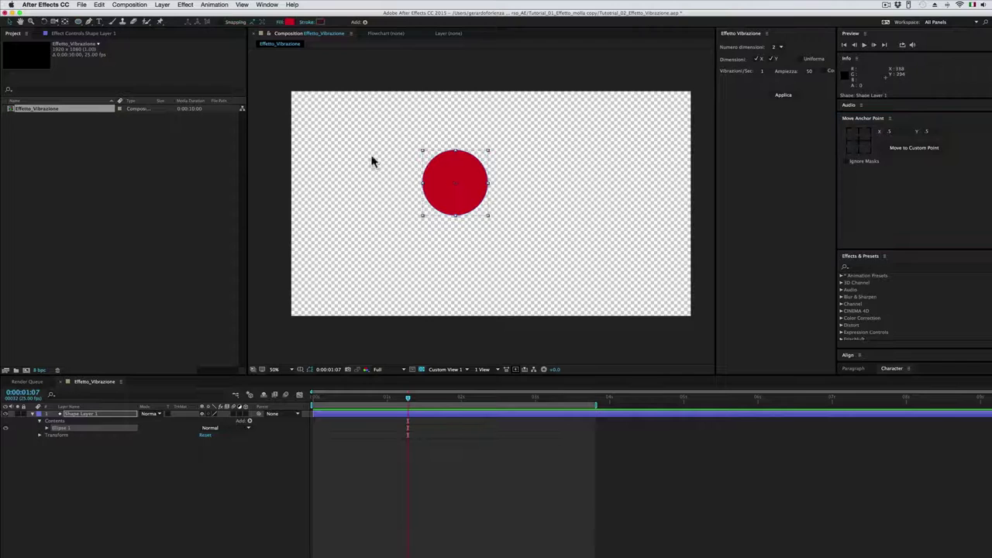
pyautogui.moveTo(455, 200); pyautogui.dragTo(488, 218)
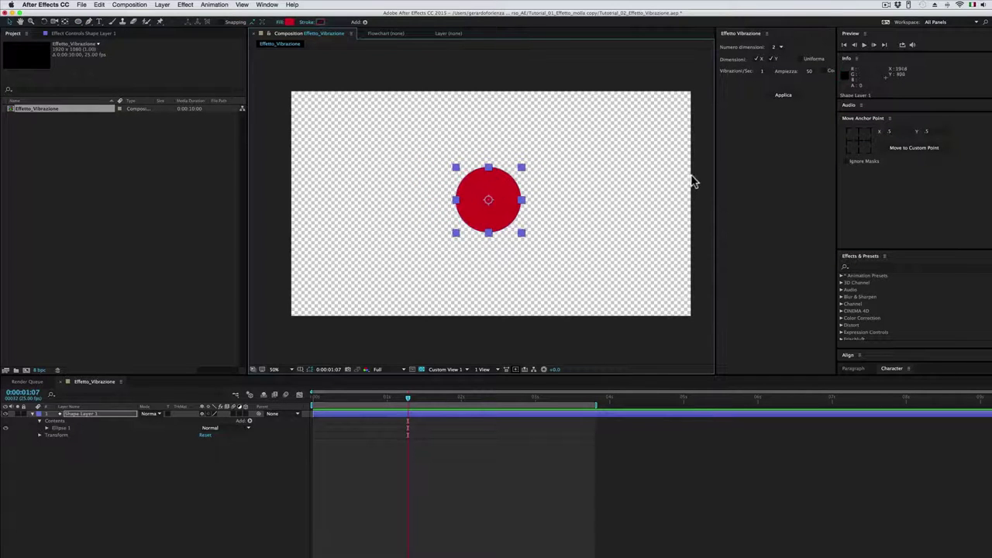
pyautogui.moveTo(715, 169); pyautogui.dragTo(706, 169)
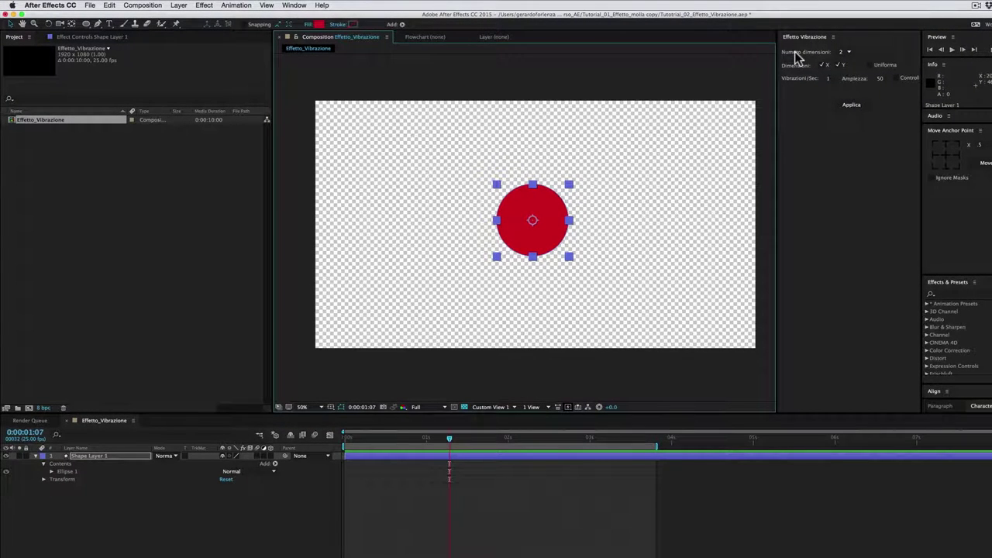
pyautogui.click(792, 52)
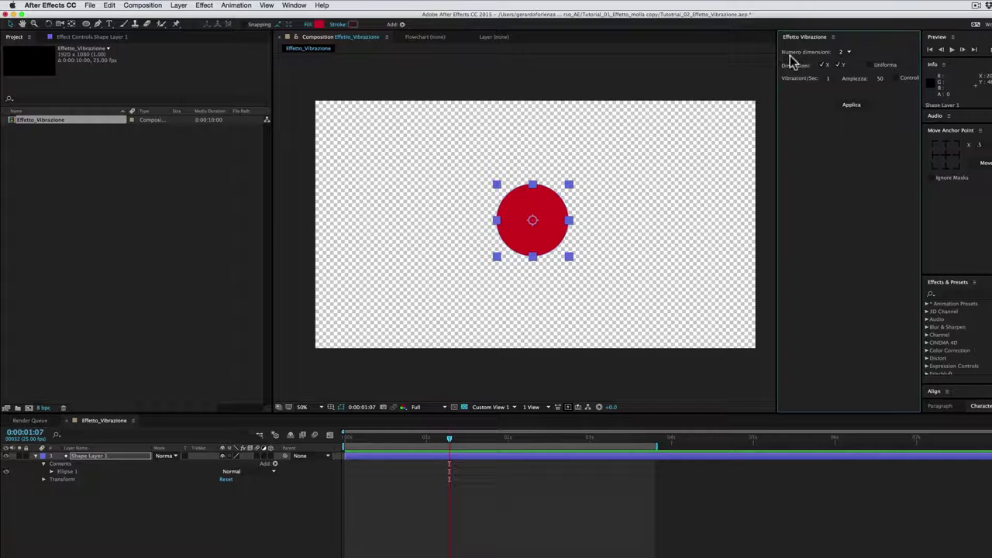
# Expand Shape Layer 1's Transform group and go through Position, Scale, Rotation and Opacity
pyautogui.click(35, 456)
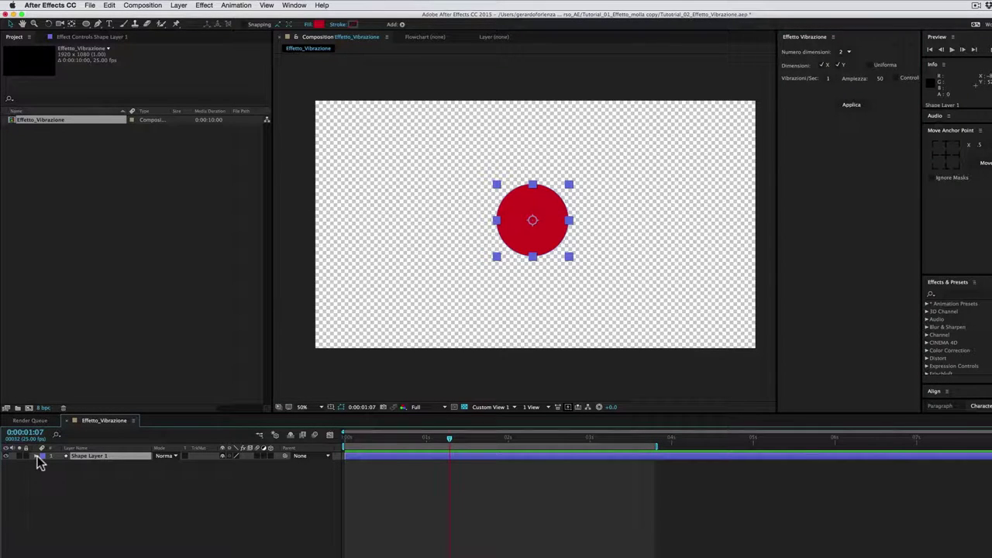
pyautogui.click(36, 456)
pyautogui.click(44, 479)
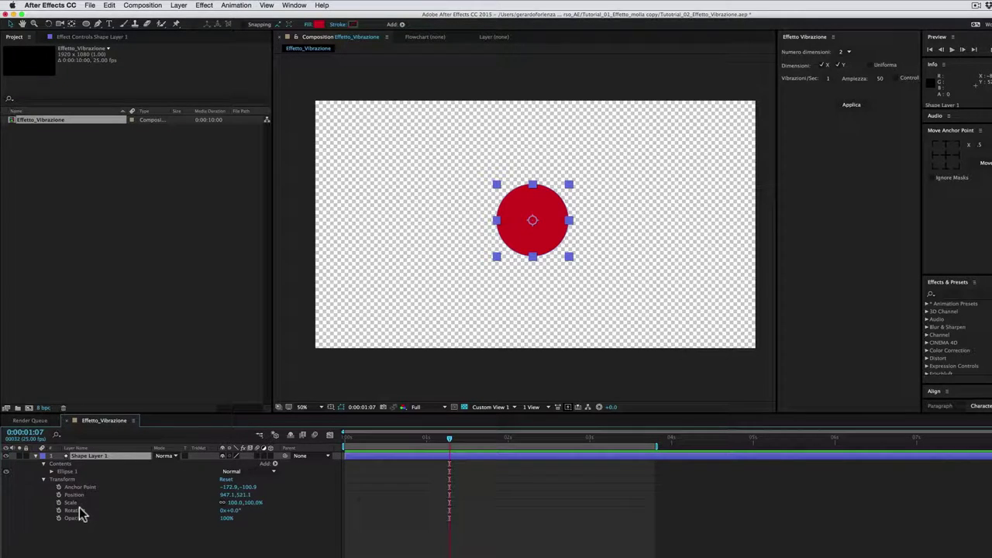
pyautogui.click(79, 495)
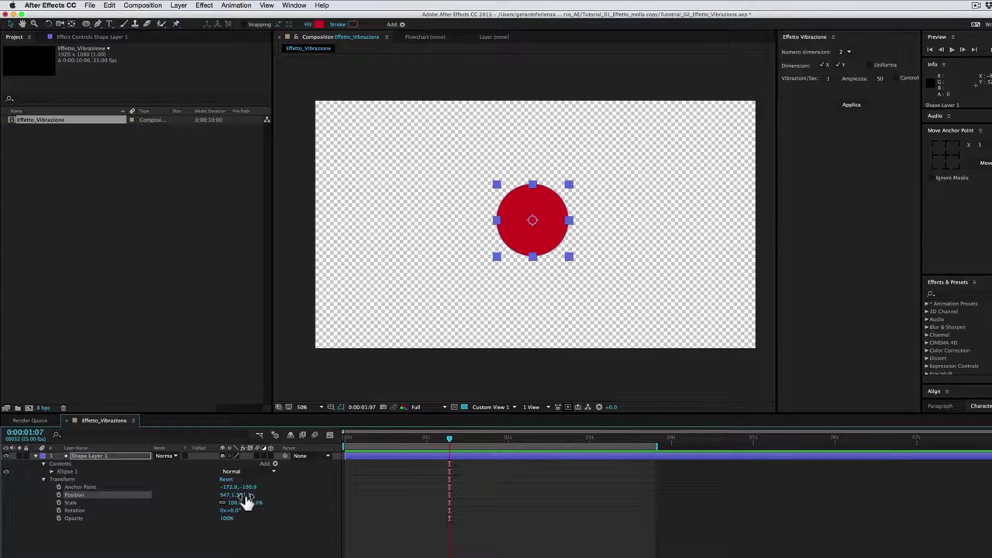
pyautogui.click(74, 503)
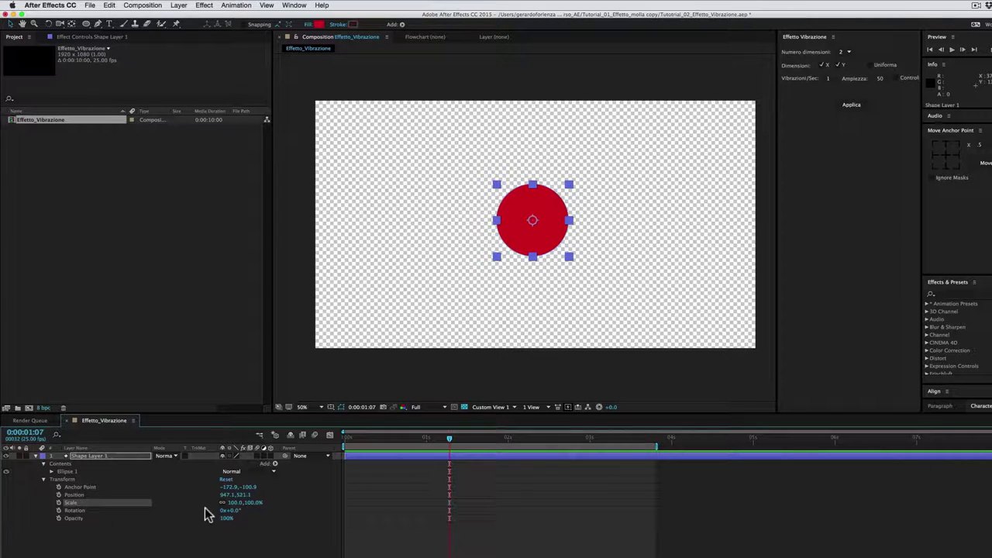
pyautogui.click(89, 511)
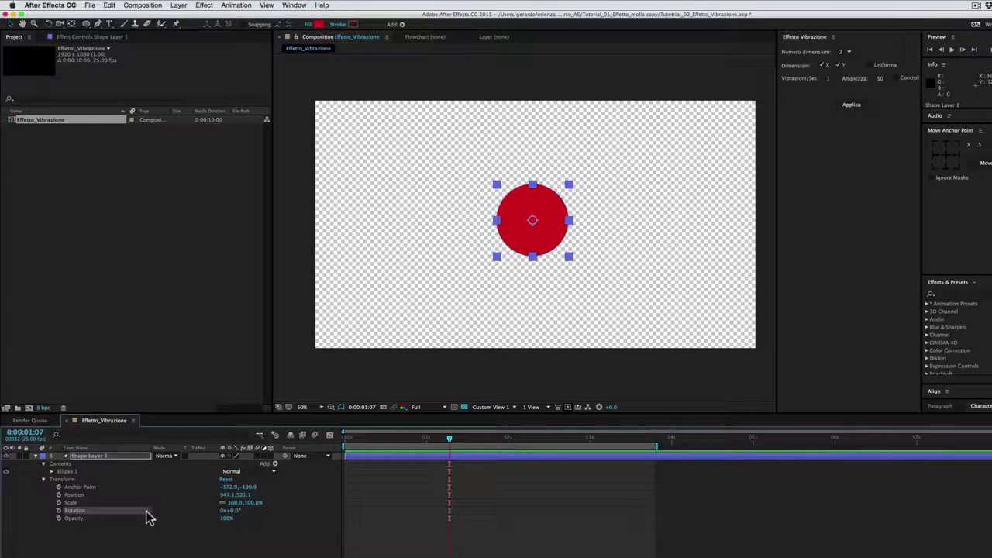
pyautogui.click(107, 518)
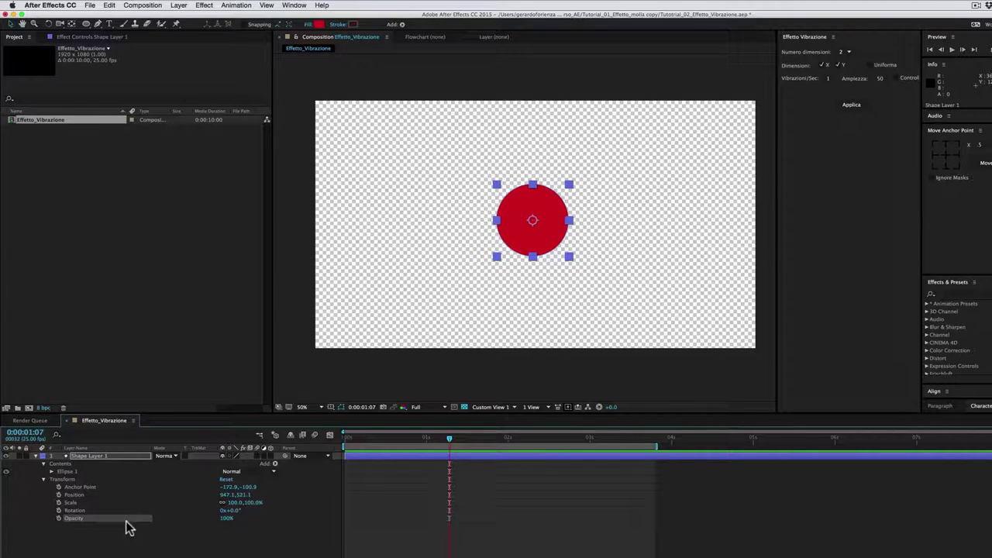
pyautogui.click(74, 495)
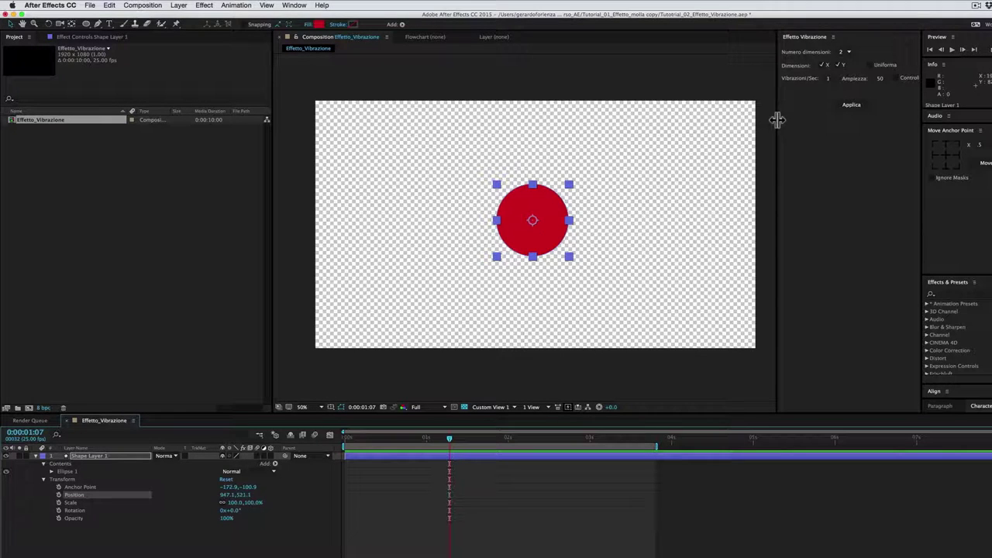
# Enter amplitude 200 in the Effetto Vibrazione panel and select the circle's Position property
pyautogui.moveTo(777, 119); pyautogui.dragTo(760, 121)
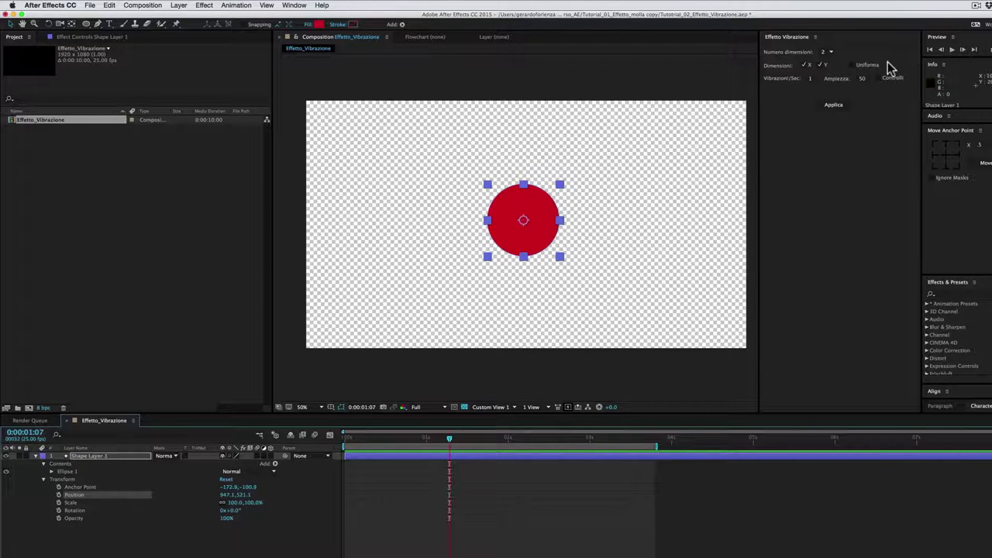
pyautogui.click(865, 79)
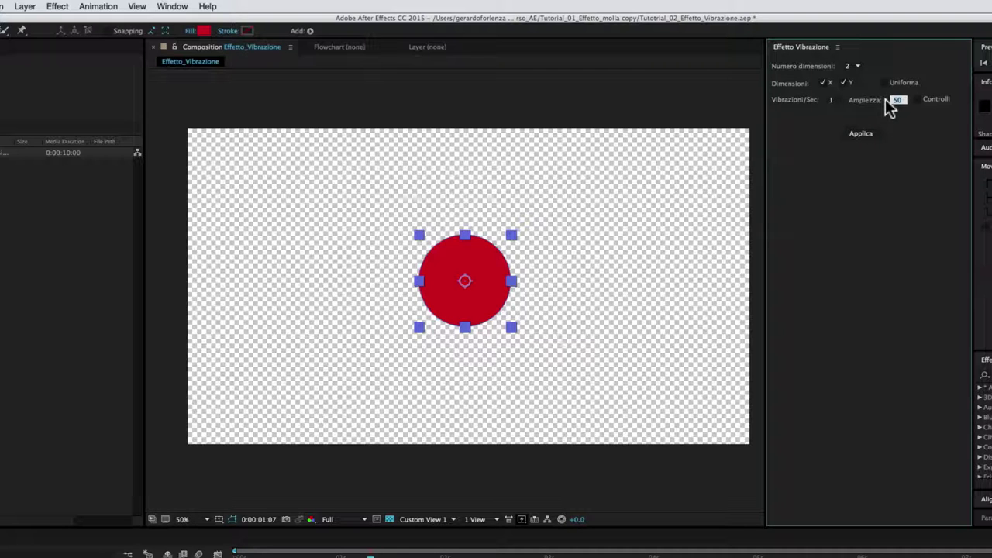
pyautogui.write('200')
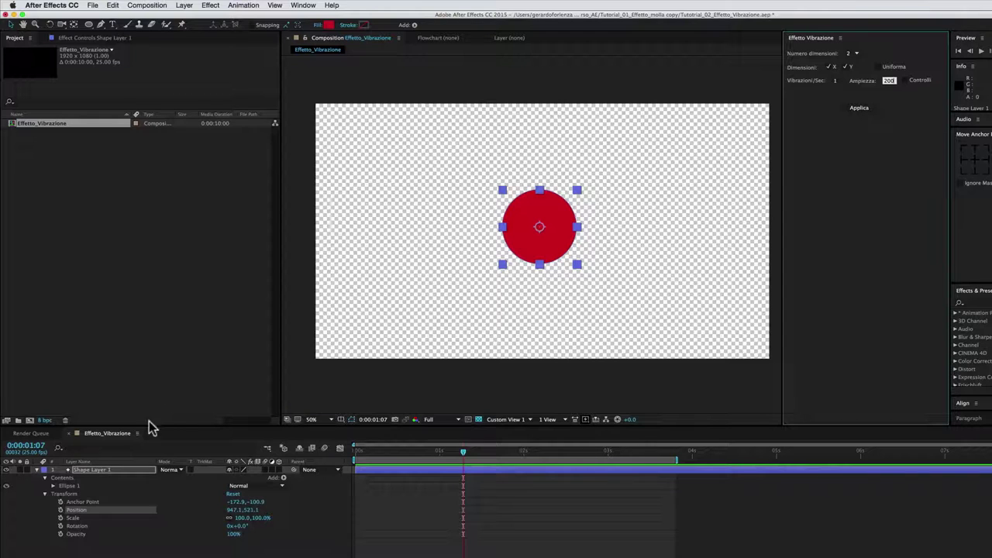
pyautogui.click(77, 513)
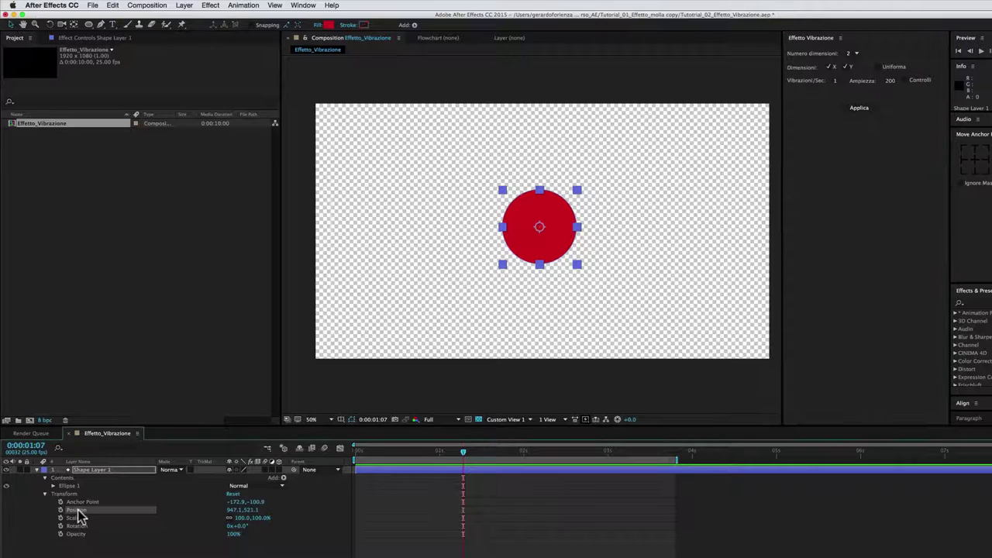
# Apply the wiggle to Position and inspect the resulting expression in the timeline
pyautogui.click(860, 108)
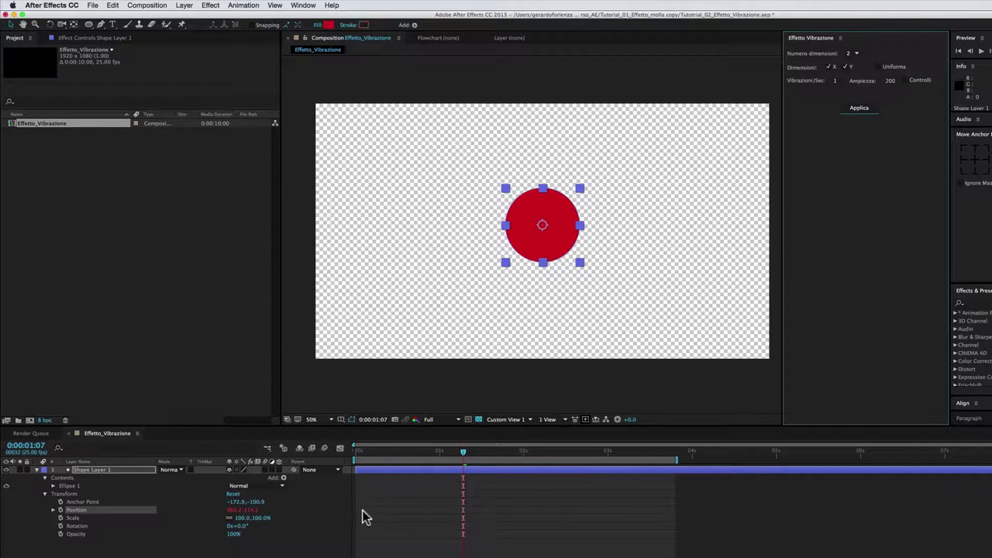
pyautogui.keyDown('alt'); pyautogui.click(60, 510); pyautogui.keyUp('alt')
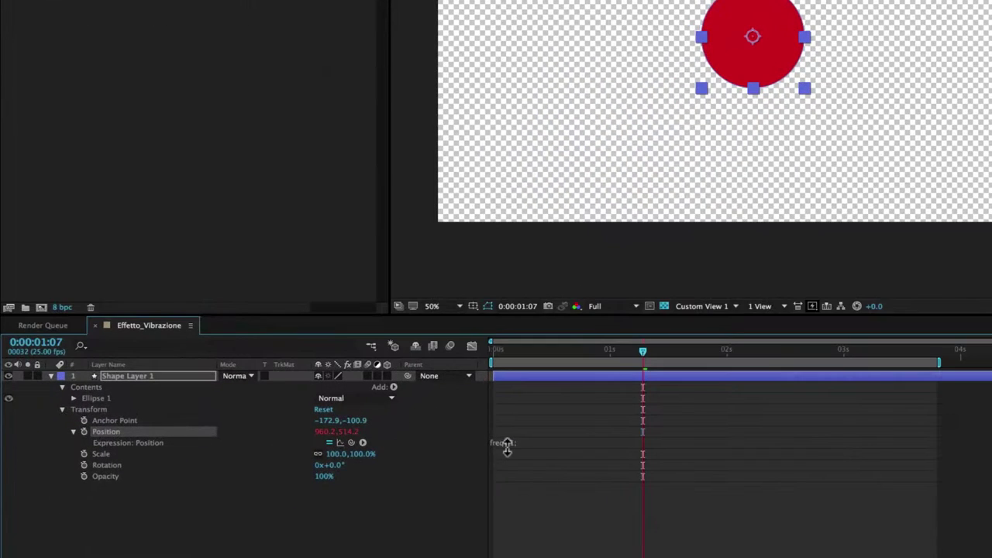
pyautogui.moveTo(462, 469); pyautogui.dragTo(459, 532)
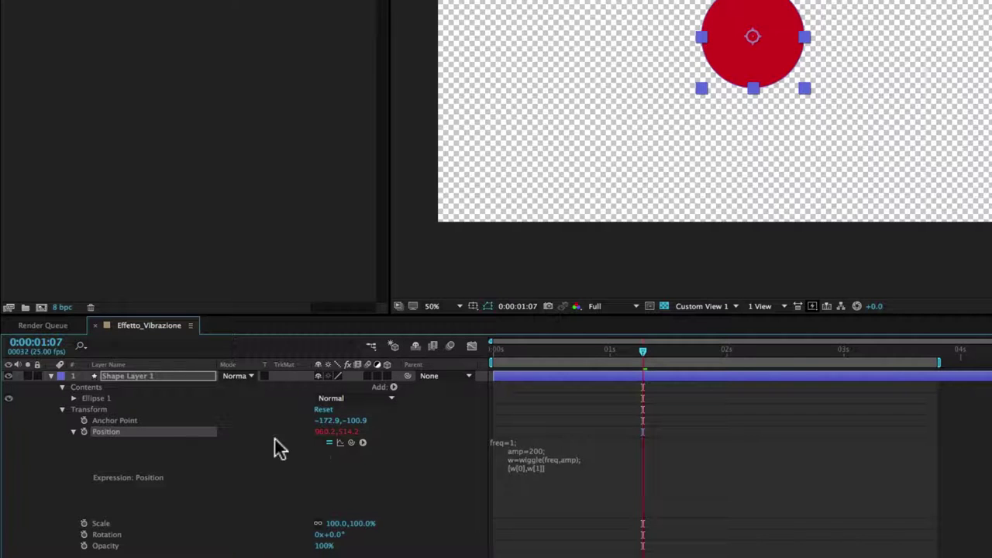
pyautogui.click(72, 433)
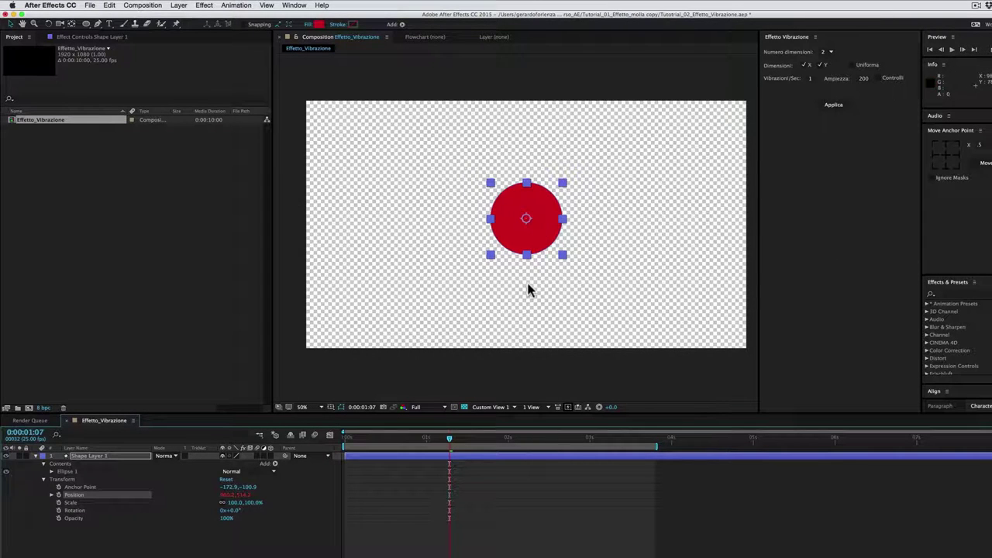
# Scrub to 0:00:03:15 and play a preview of the wiggling circle
pyautogui.click(450, 458)
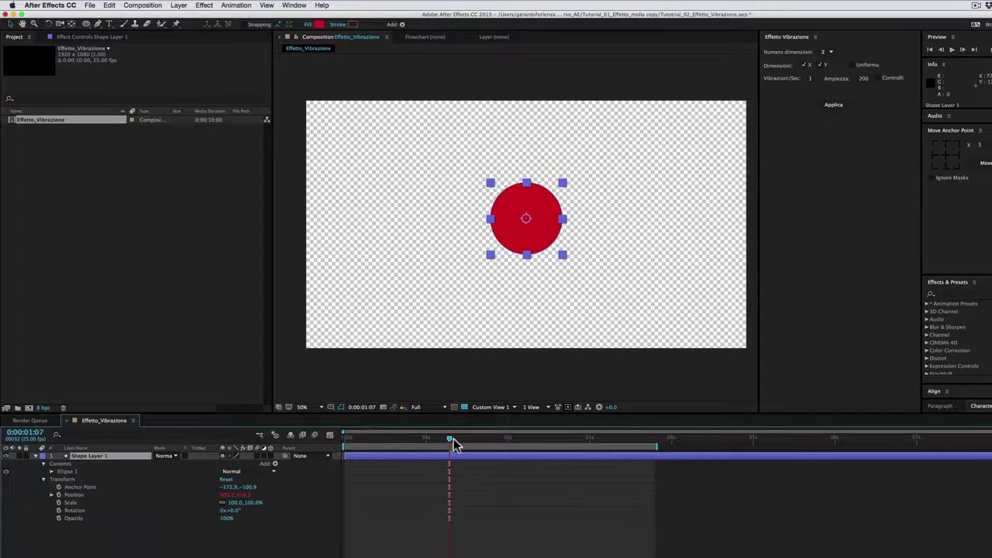
pyautogui.moveTo(451, 438); pyautogui.dragTo(640, 436)
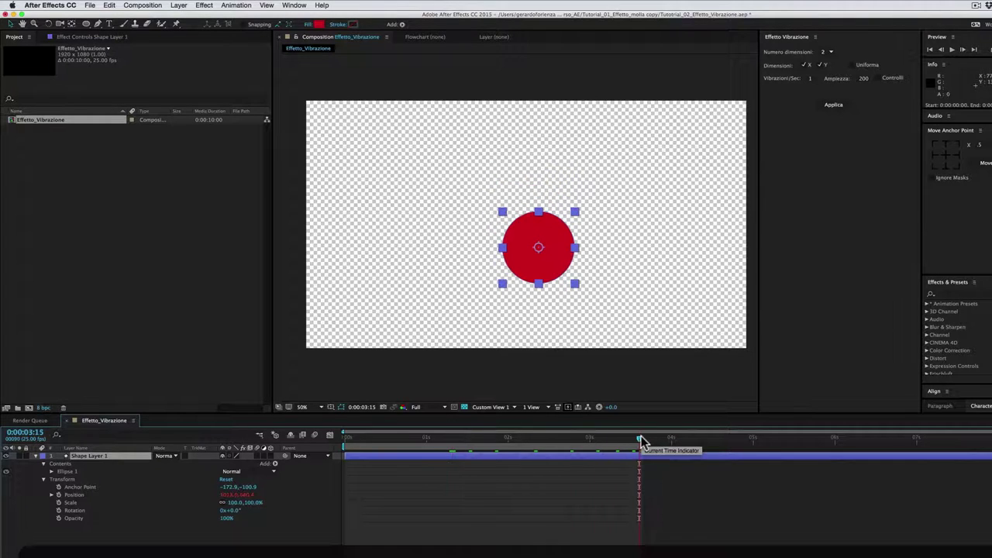
pyautogui.press('space')
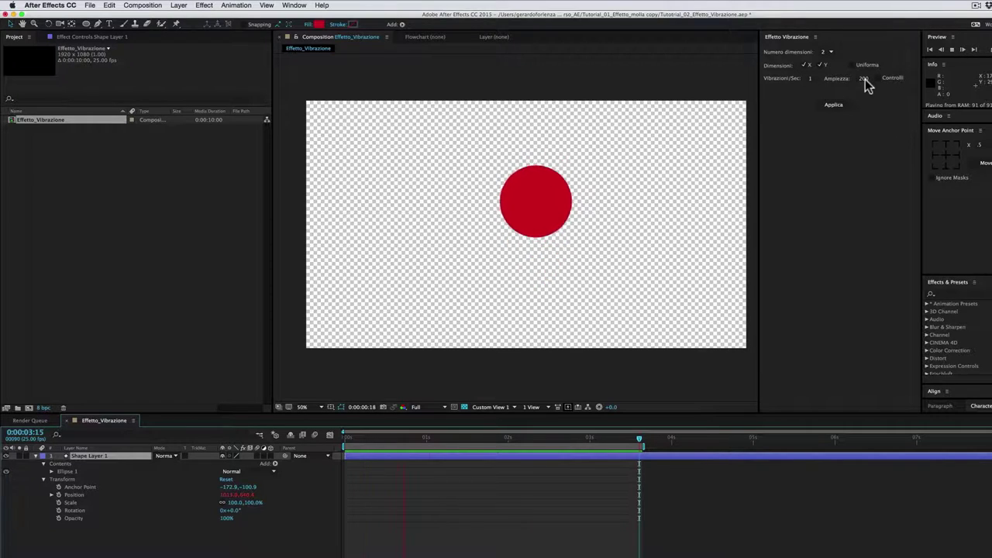
# Stop playback, reapply the Position wiggle with amplitude 600, and preview the result
pyautogui.click(505, 439)
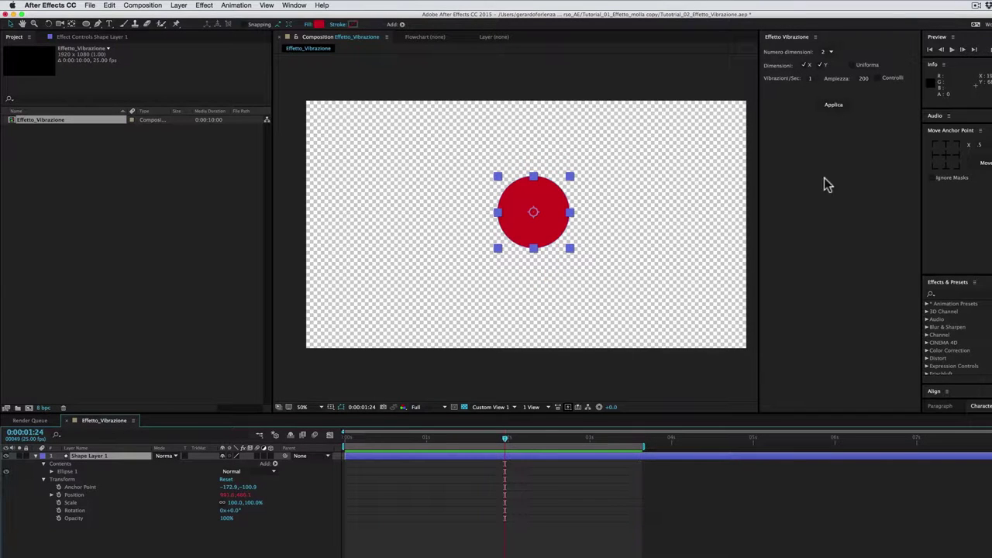
pyautogui.click(864, 79)
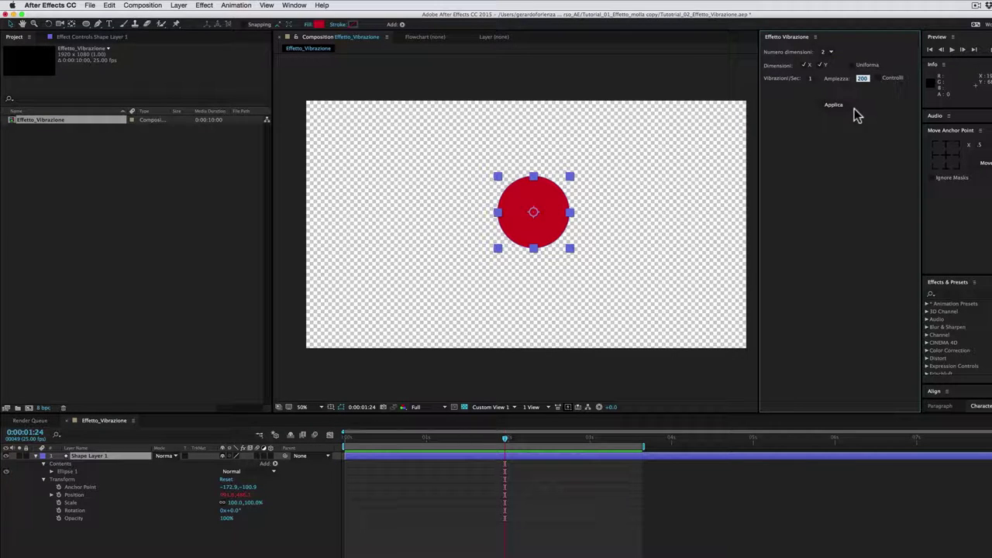
pyautogui.write('460')
pyautogui.click(83, 497)
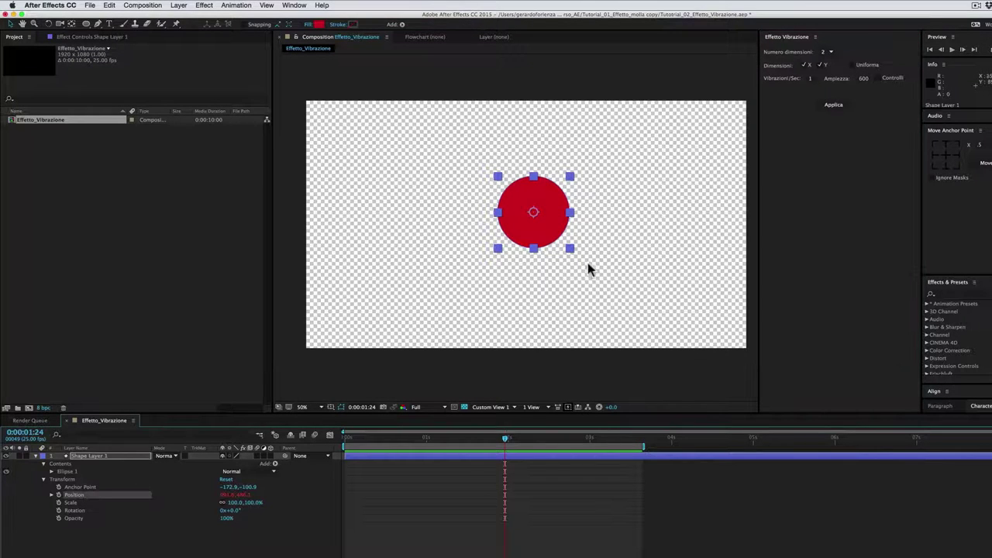
pyautogui.click(837, 106)
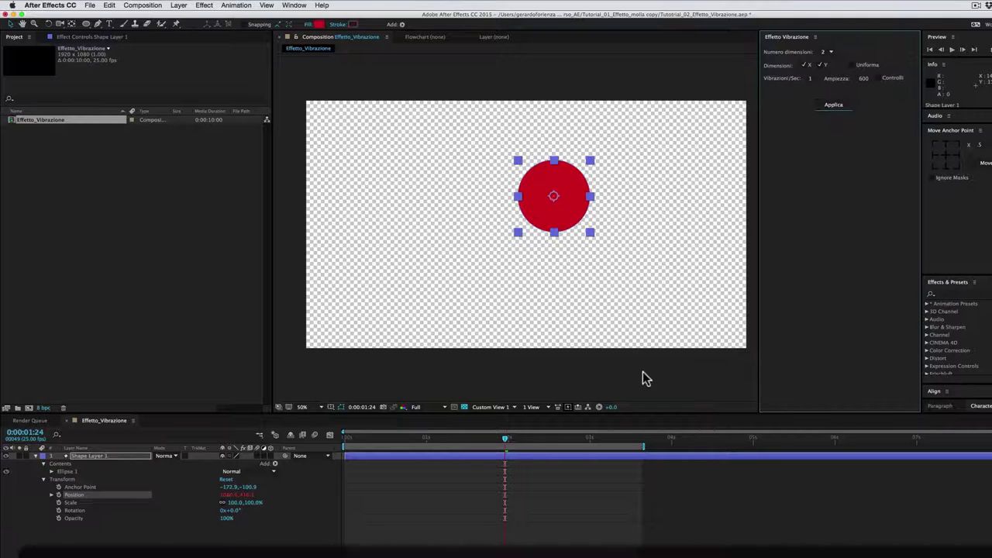
pyautogui.click(498, 450)
pyautogui.press('space')
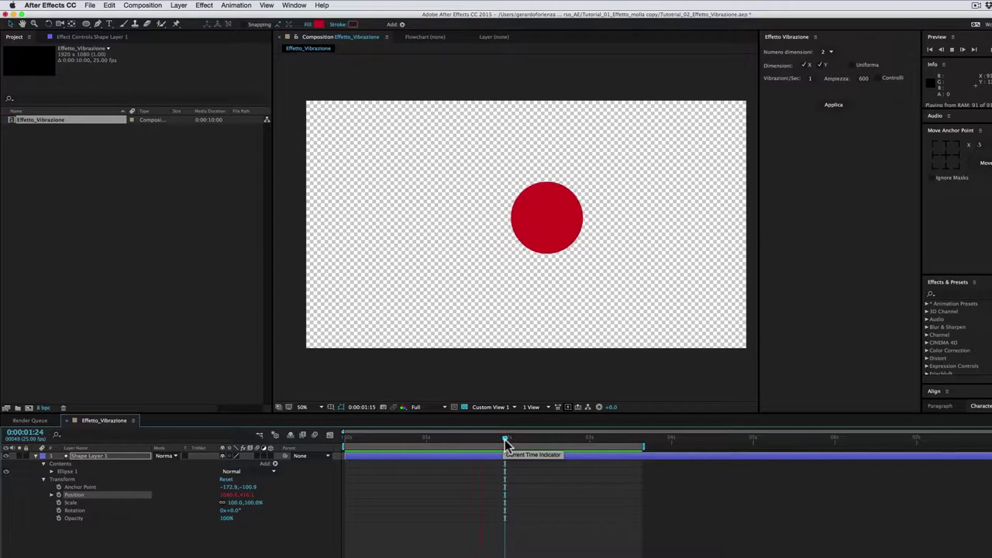
# Set Vibrazioni/Sec to 10, reapply the wiggle, preview it and stop at 0:00:01:09
pyautogui.moveTo(501, 445); pyautogui.dragTo(486, 446)
pyautogui.click(811, 78)
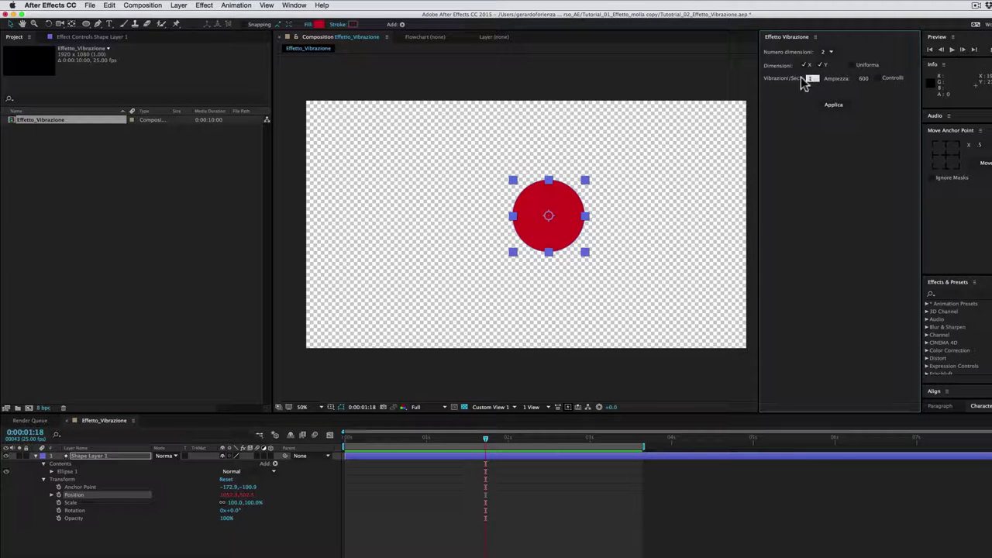
pyautogui.write('10')
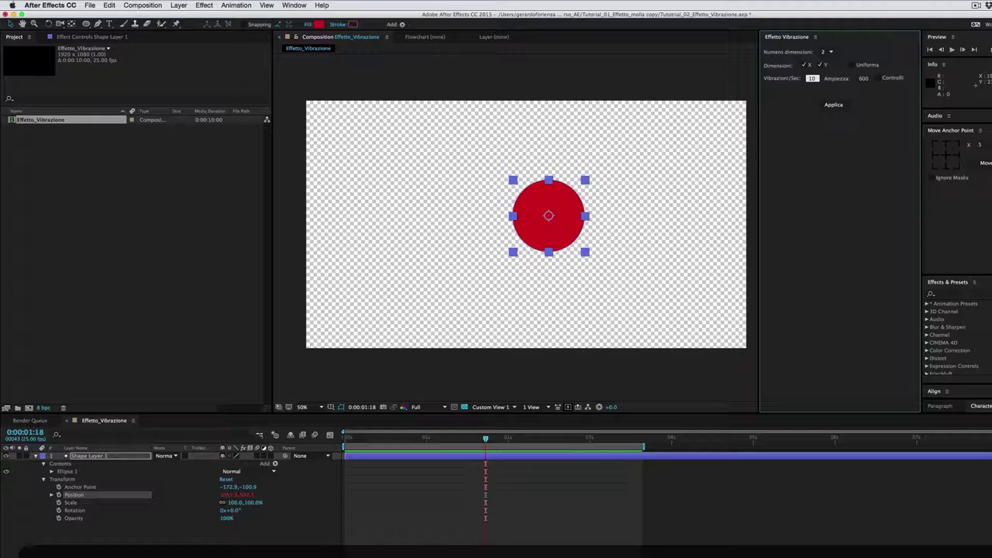
pyautogui.click(836, 107)
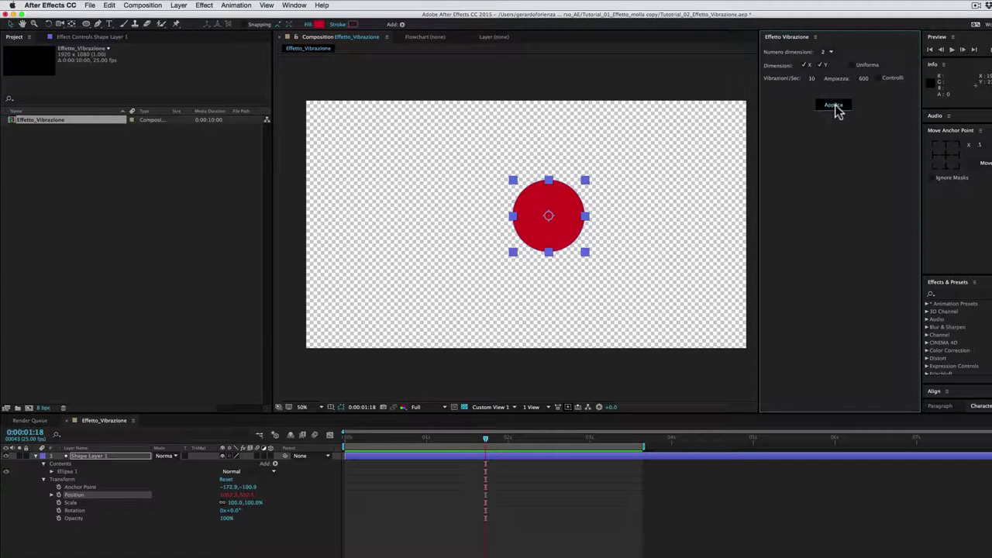
pyautogui.press('space')
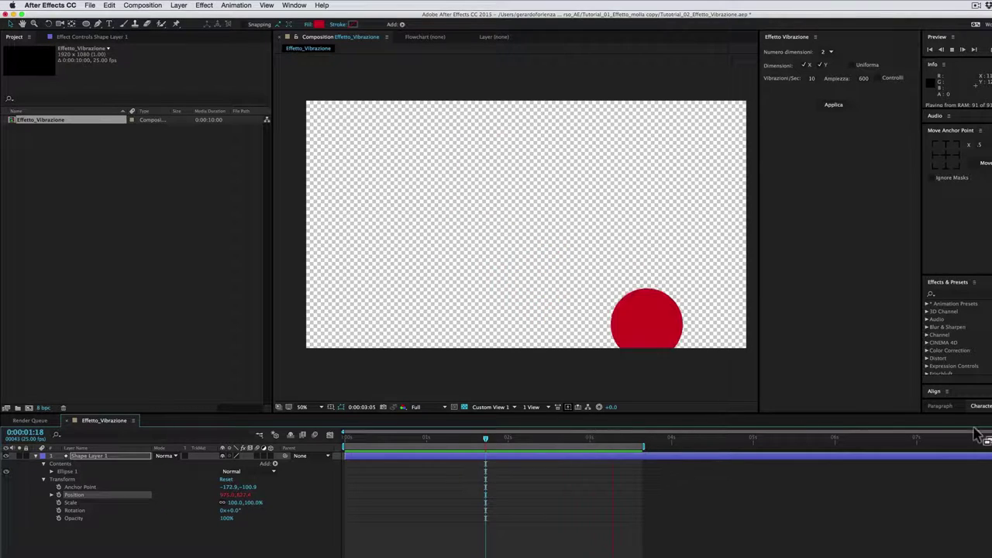
pyautogui.click(456, 438)
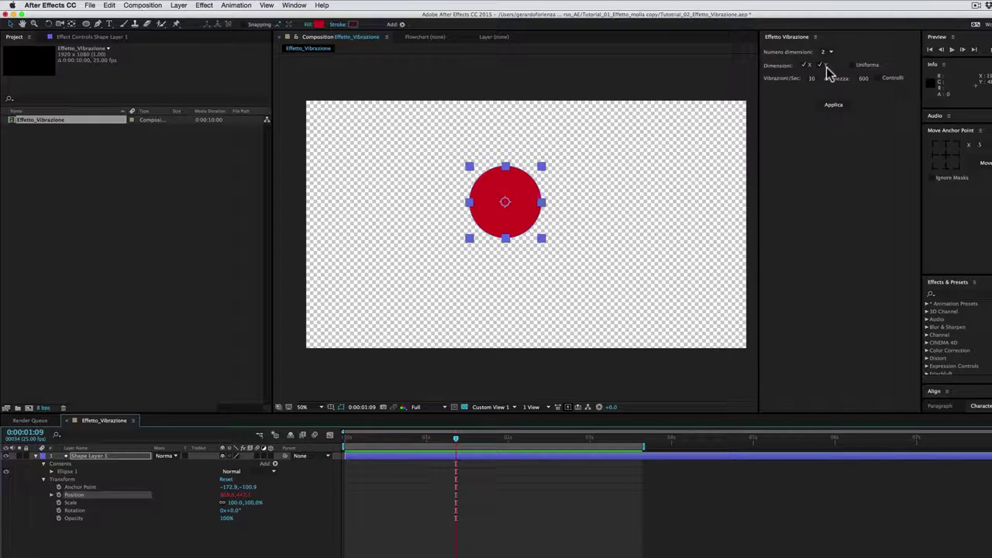
# Apply the X-only position wiggle and preview it, stopping at 0:00:01:16
pyautogui.click(837, 105)
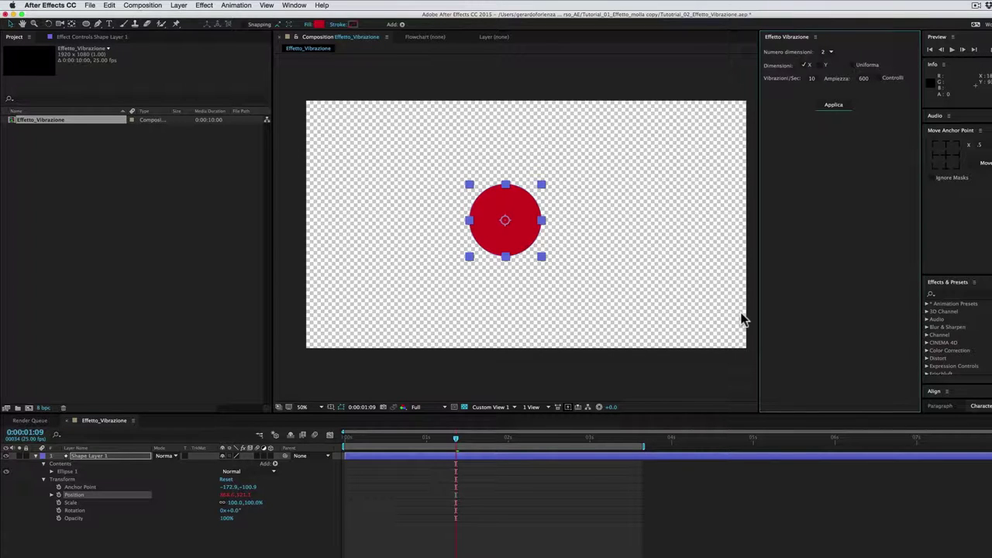
pyautogui.click(555, 440)
pyautogui.press('space')
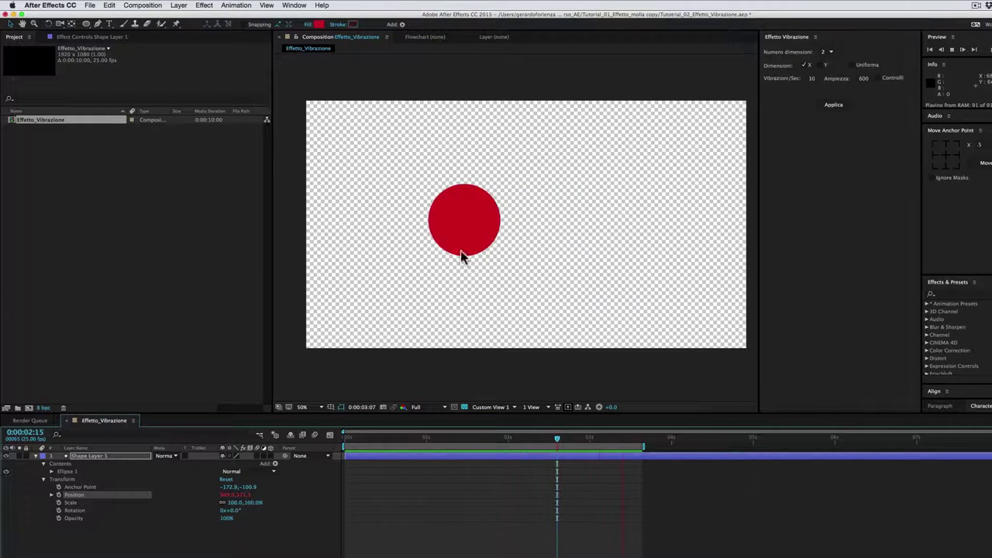
pyautogui.click(478, 438)
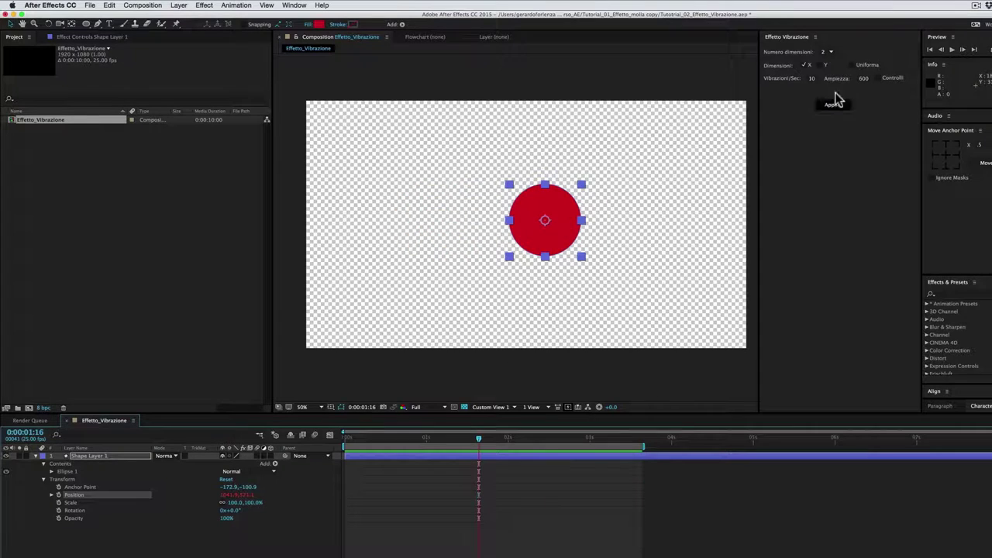
# Reapply the wiggle on Y only, scrub to check it, then drag the circle higher
pyautogui.click(804, 65)
pyautogui.click(820, 65)
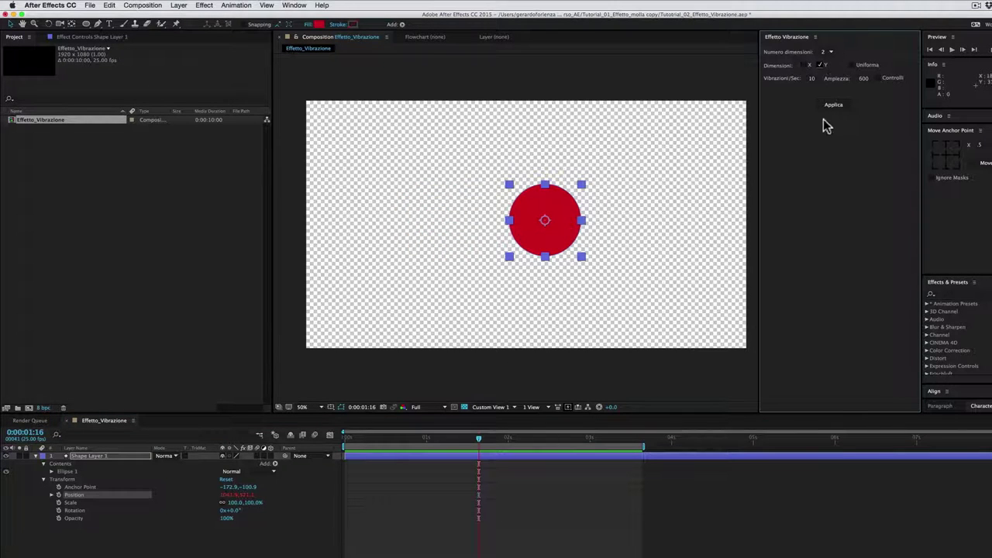
pyautogui.click(834, 104)
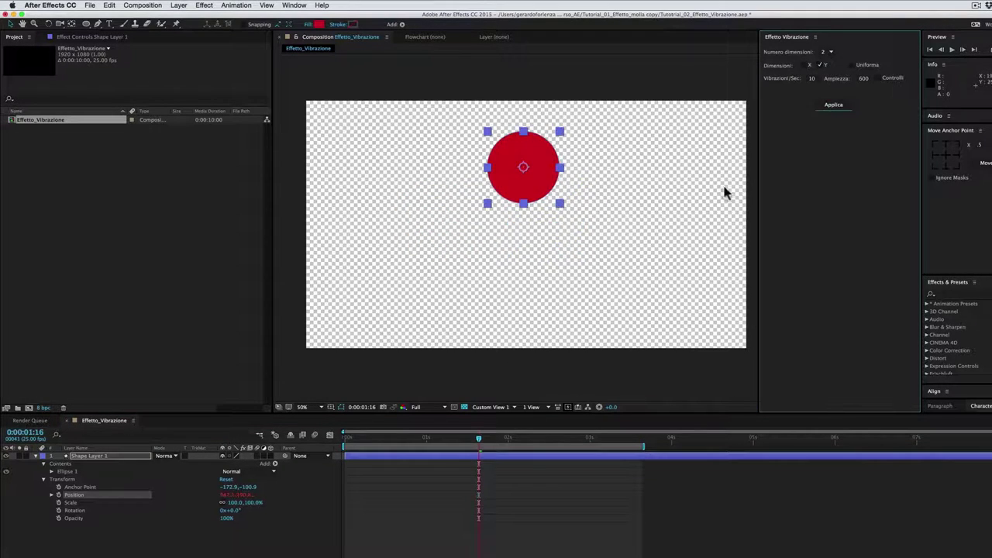
pyautogui.click(473, 439)
pyautogui.moveTo(473, 442); pyautogui.dragTo(479, 433)
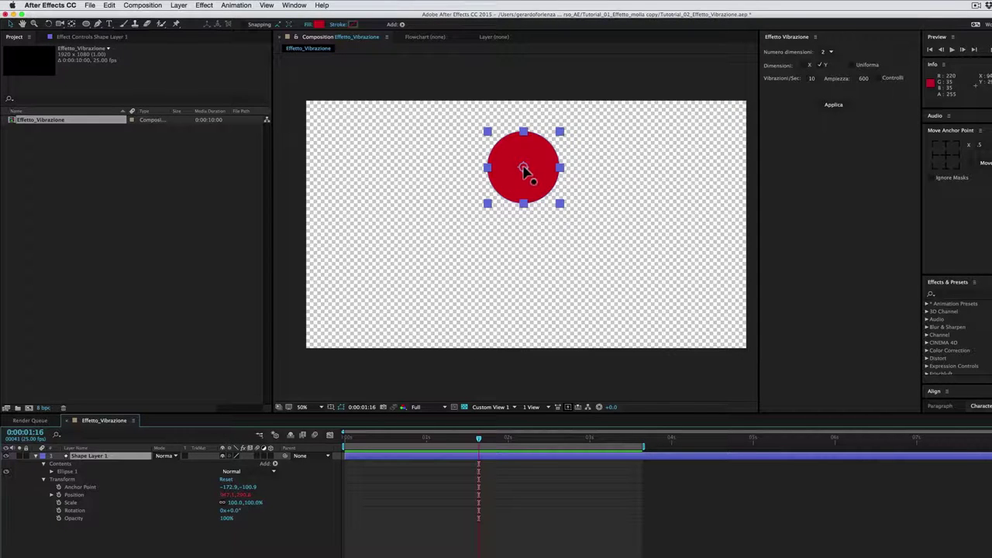
pyautogui.moveTo(525, 172); pyautogui.dragTo(523, 227)
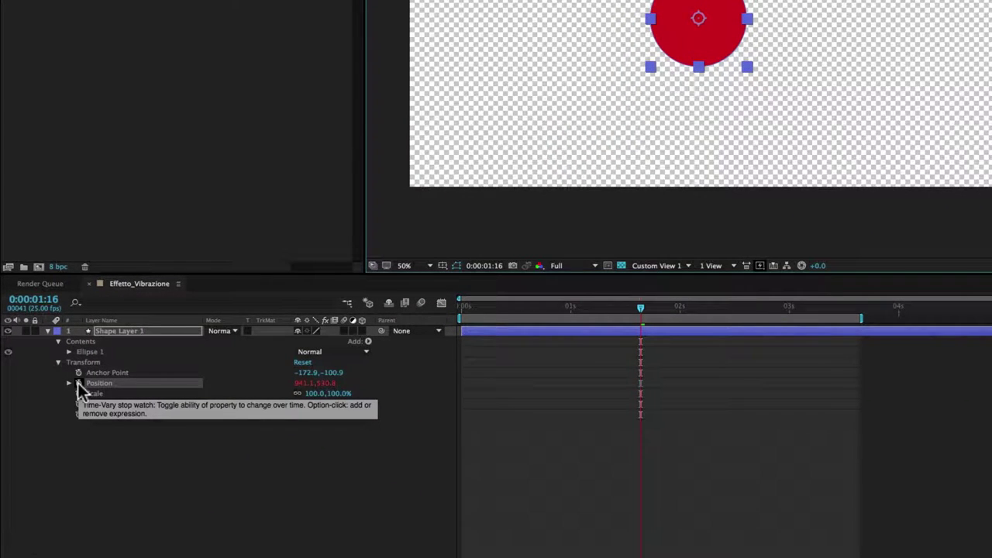
# Remove the Position wiggle expression and drag the circle near centre (901.1,521.1)
pyautogui.press('alt')
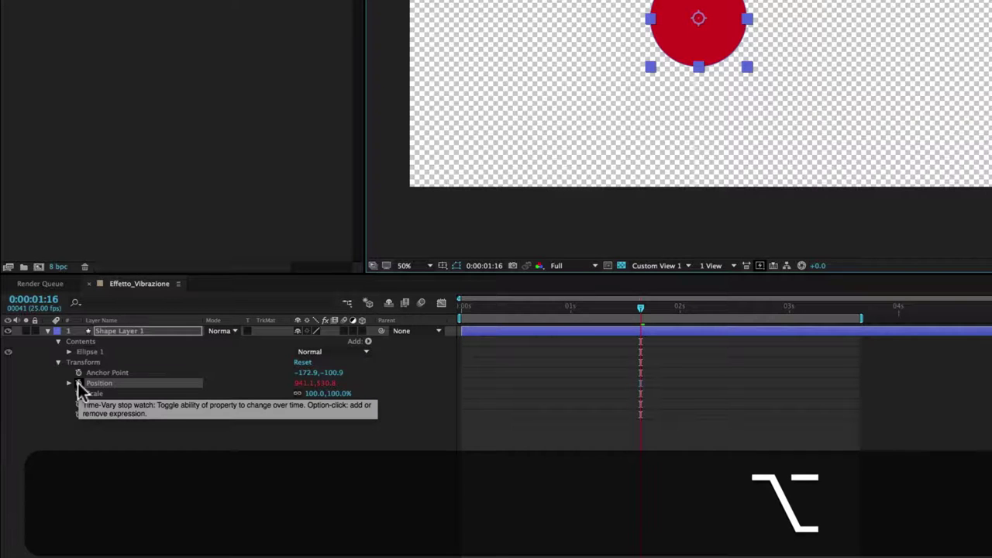
pyautogui.keyDown('alt'); pyautogui.click(78, 384); pyautogui.keyUp('alt')
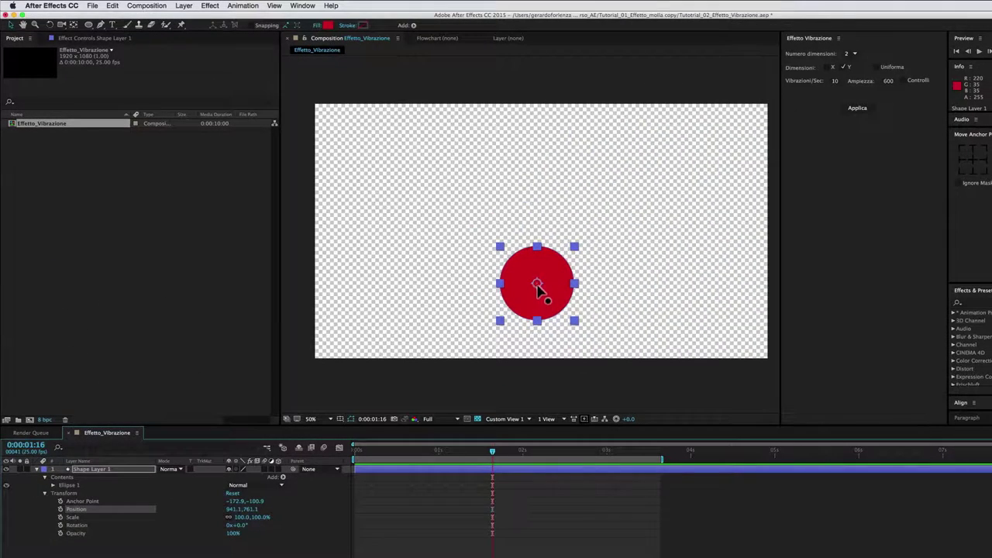
pyautogui.moveTo(542, 283); pyautogui.dragTo(531, 229)
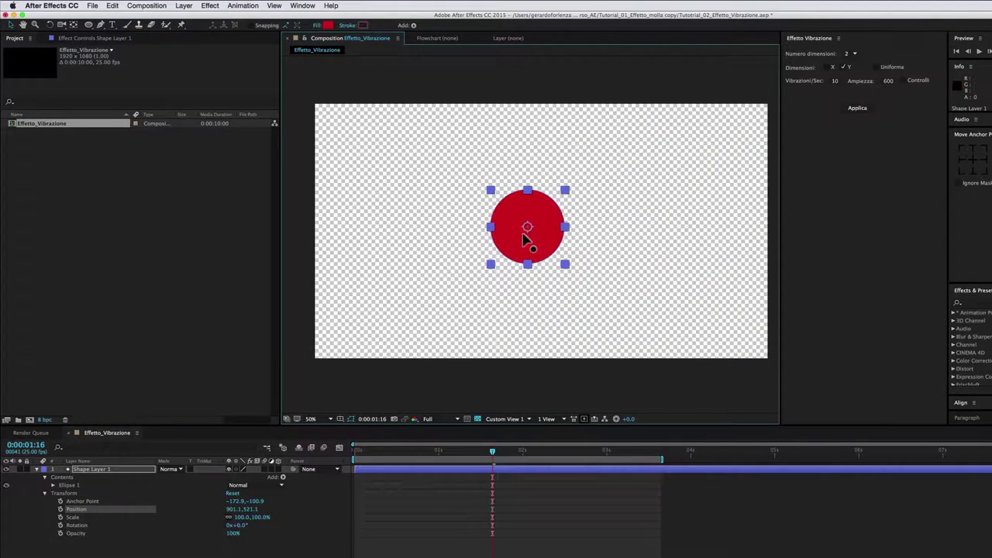
pyautogui.moveTo(493, 458); pyautogui.dragTo(516, 453)
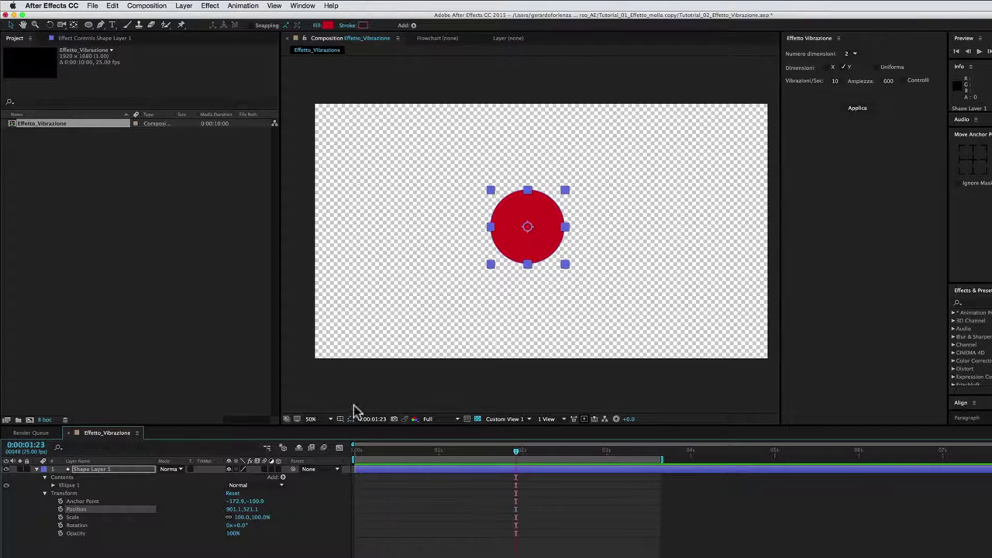
# Wiggle the circle's Scale on X and Y at 5 per second, amplitude 100, and preview
pyautogui.click(74, 517)
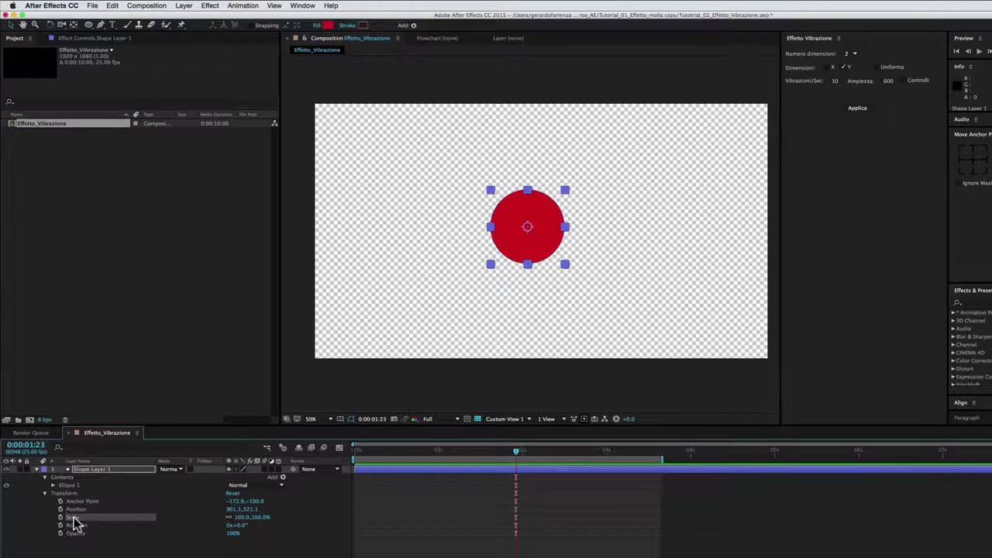
pyautogui.click(829, 68)
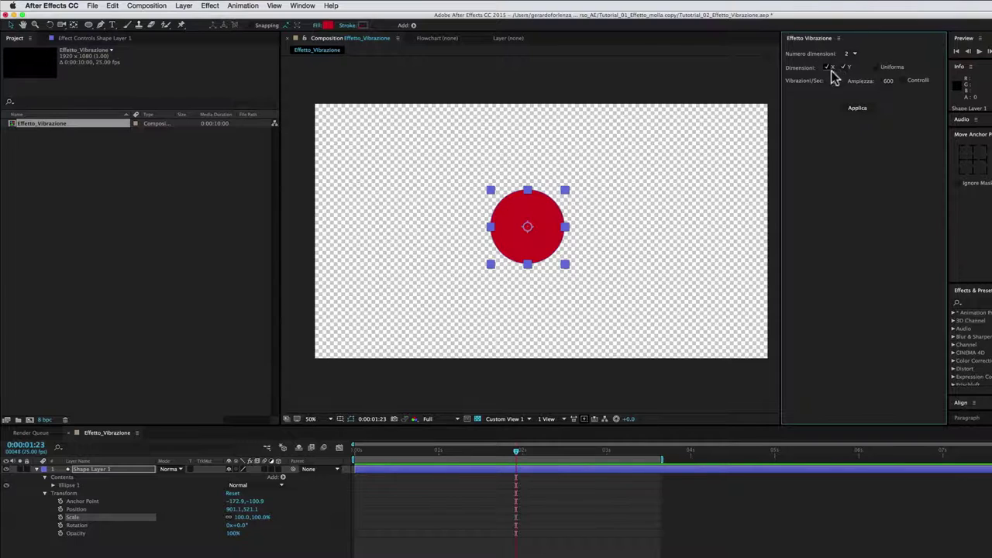
pyautogui.click(831, 81)
pyautogui.doubleClick(837, 81)
pyautogui.click(888, 82)
pyautogui.write('100')
pyautogui.press('Return')
pyautogui.click(860, 111)
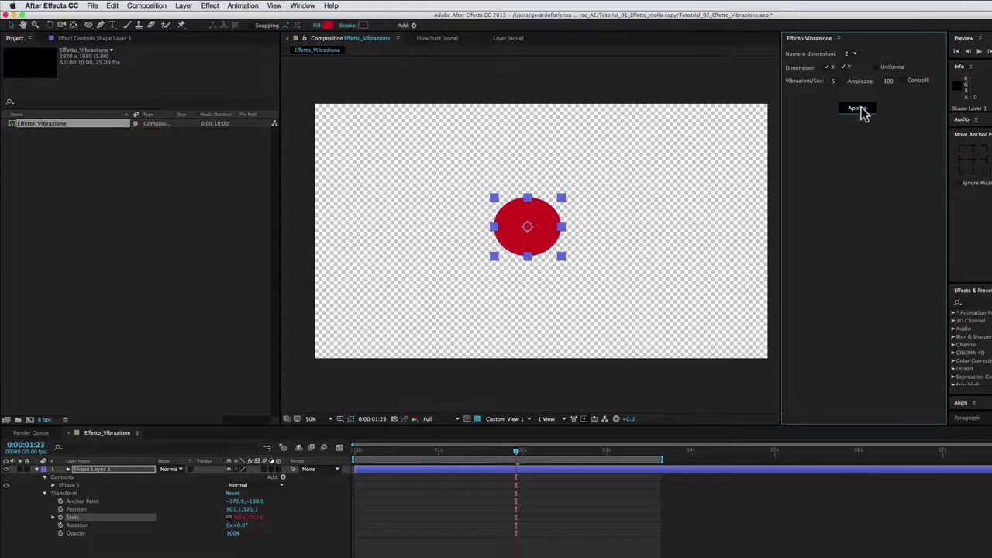
pyautogui.press('space')
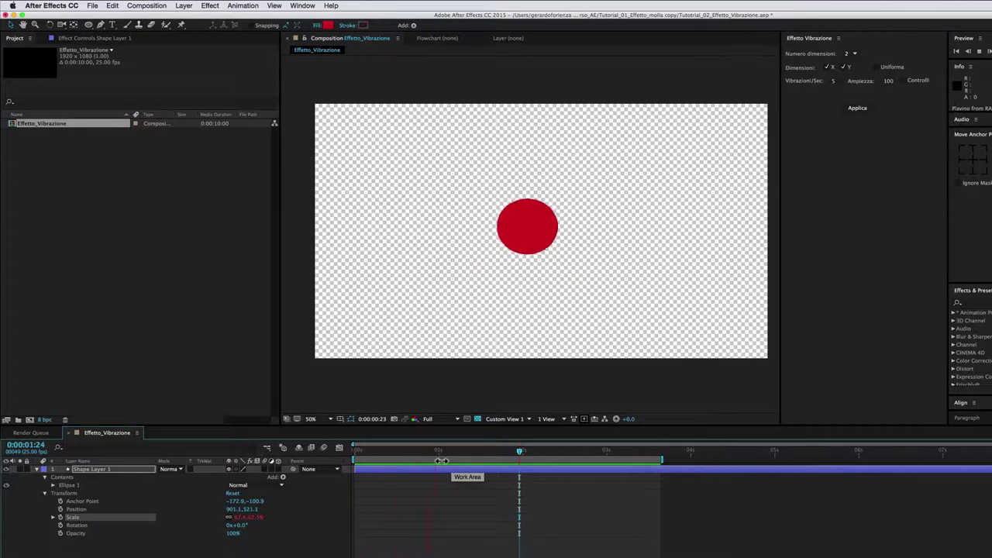
# Reapply the scale wiggle with Uniforma ticked and scrub to 0:00:01:13 to check
pyautogui.click(471, 452)
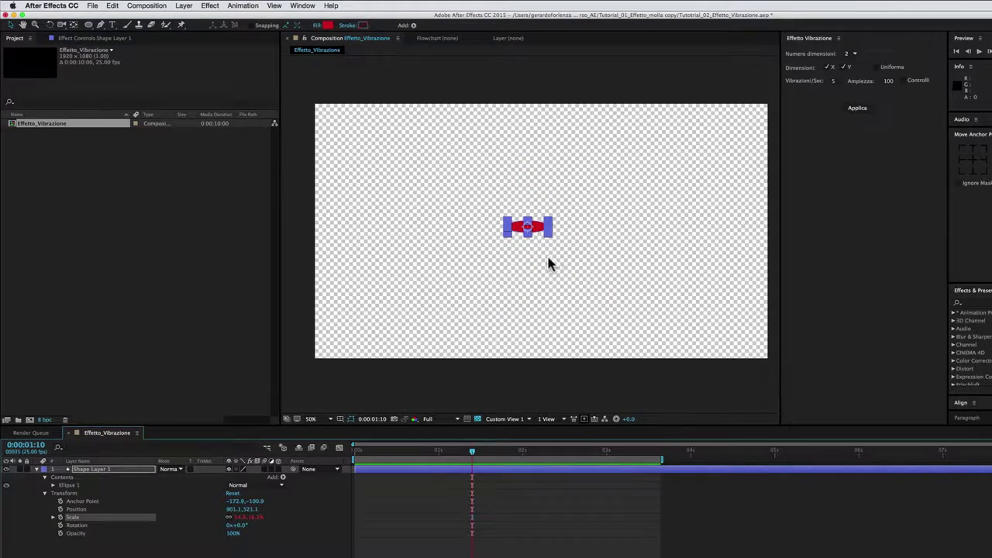
pyautogui.click(877, 69)
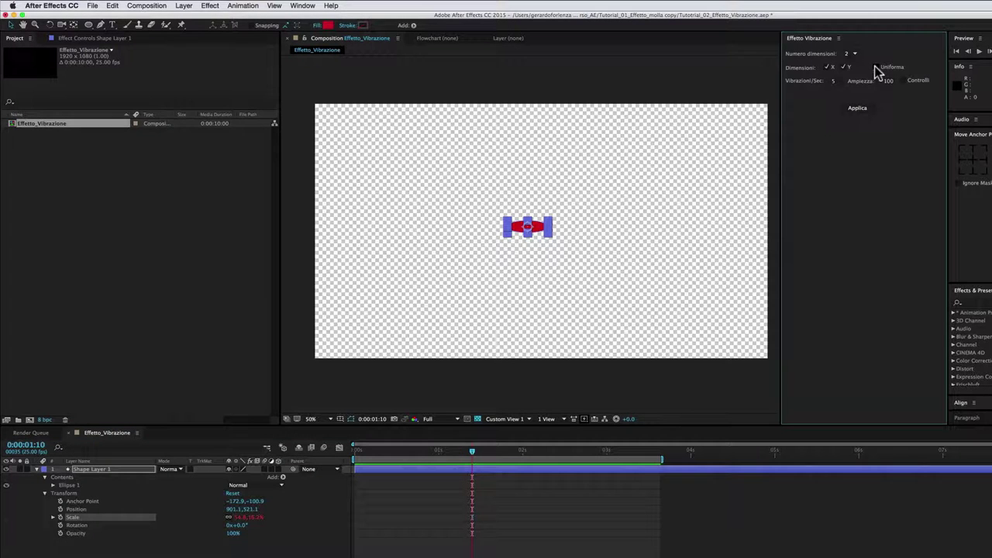
pyautogui.click(859, 109)
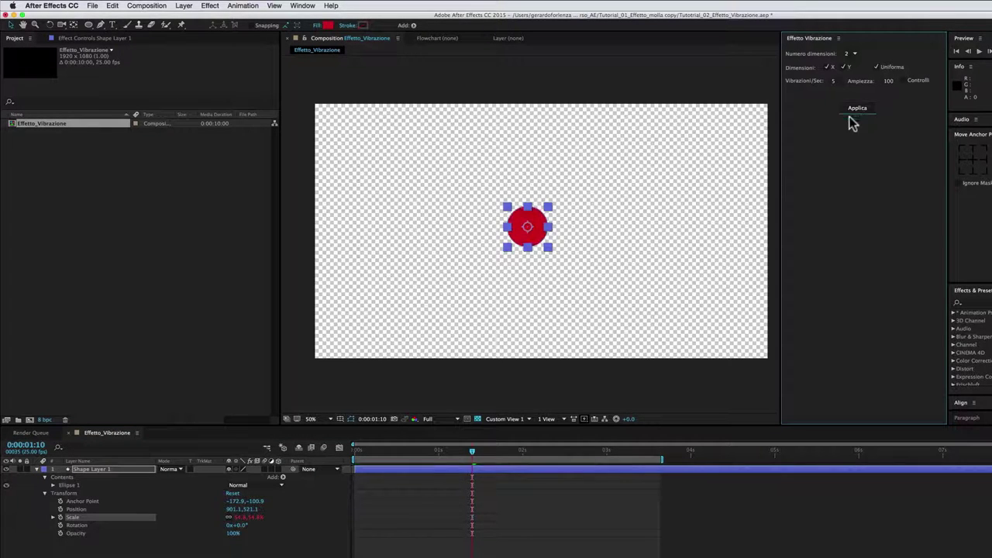
pyautogui.moveTo(472, 455); pyautogui.dragTo(482, 453)
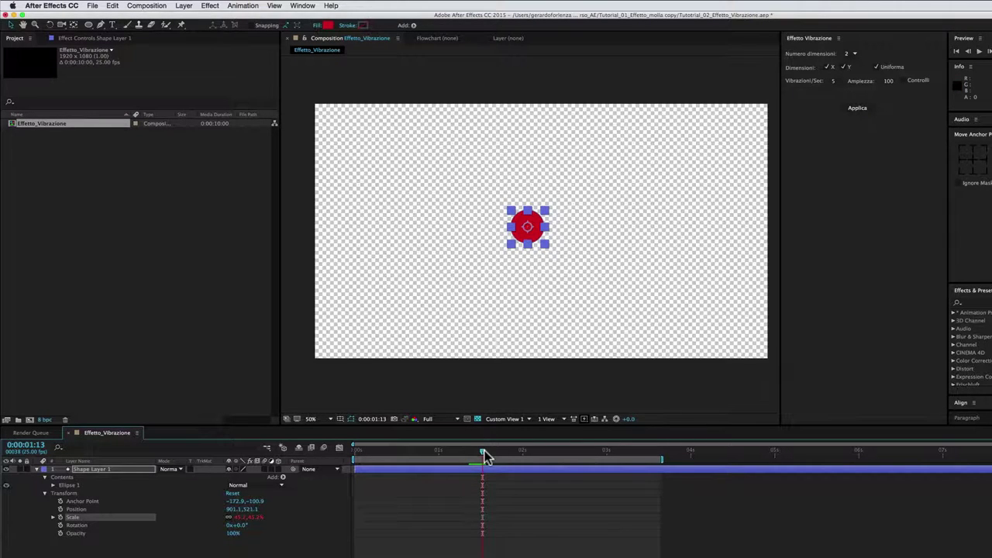
pyautogui.press('space')
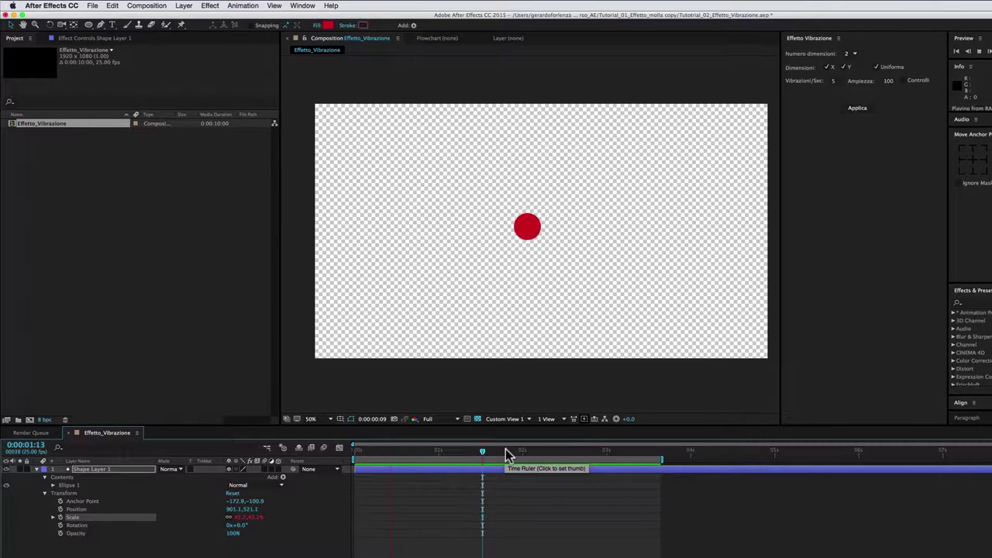
pyautogui.click(416, 454)
pyautogui.moveTo(416, 455); pyautogui.dragTo(445, 454)
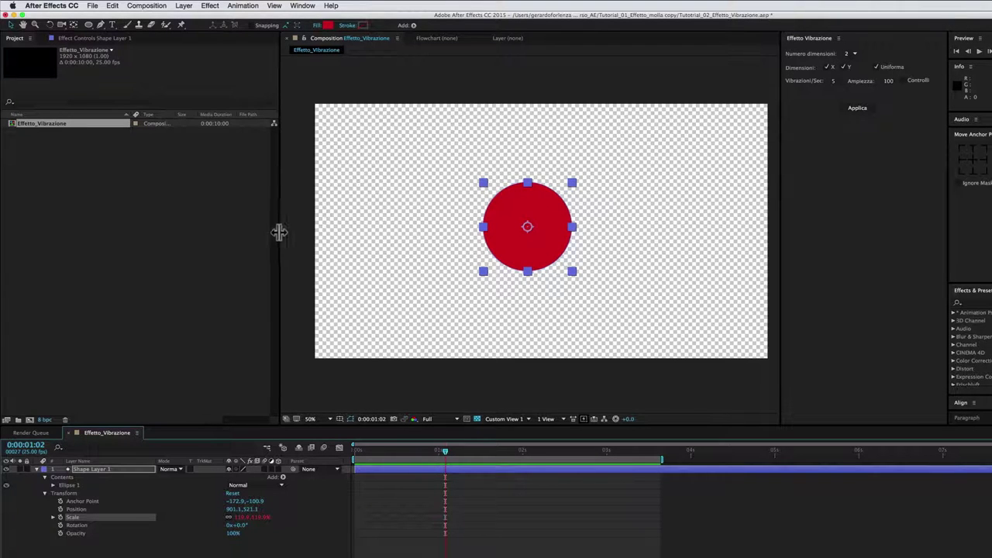
pyautogui.moveTo(281, 230); pyautogui.dragTo(266, 231)
pyautogui.click(435, 454)
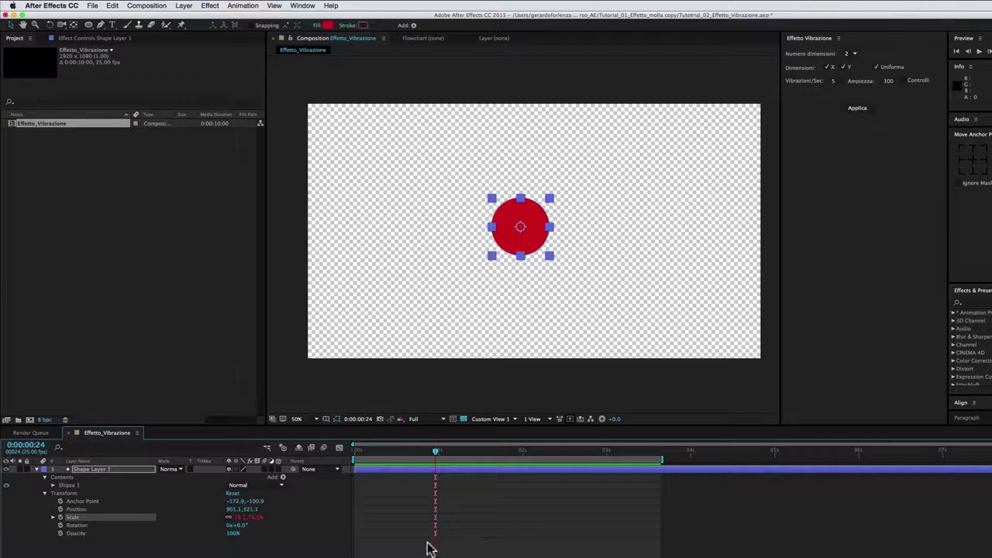
pyautogui.click(372, 458)
pyautogui.press('space')
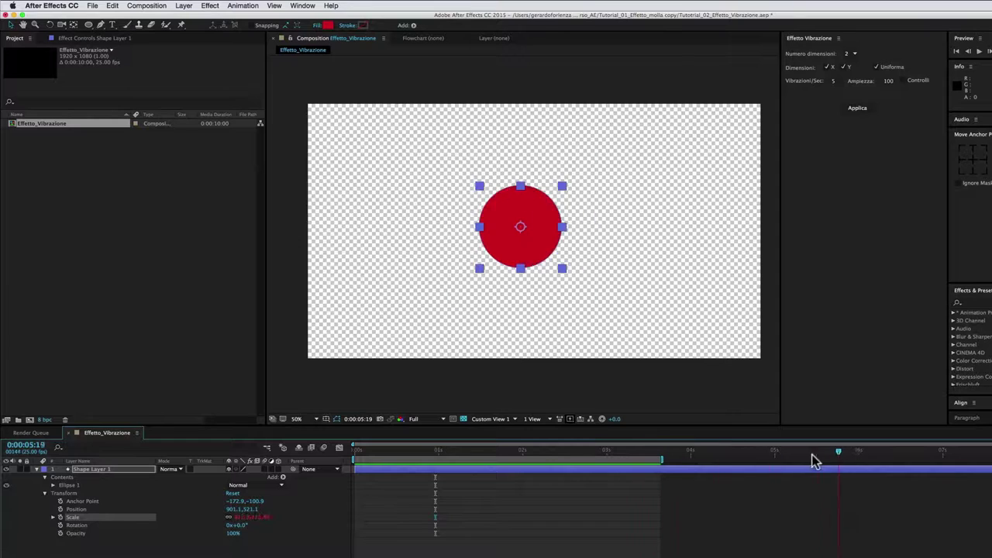
pyautogui.click(463, 487)
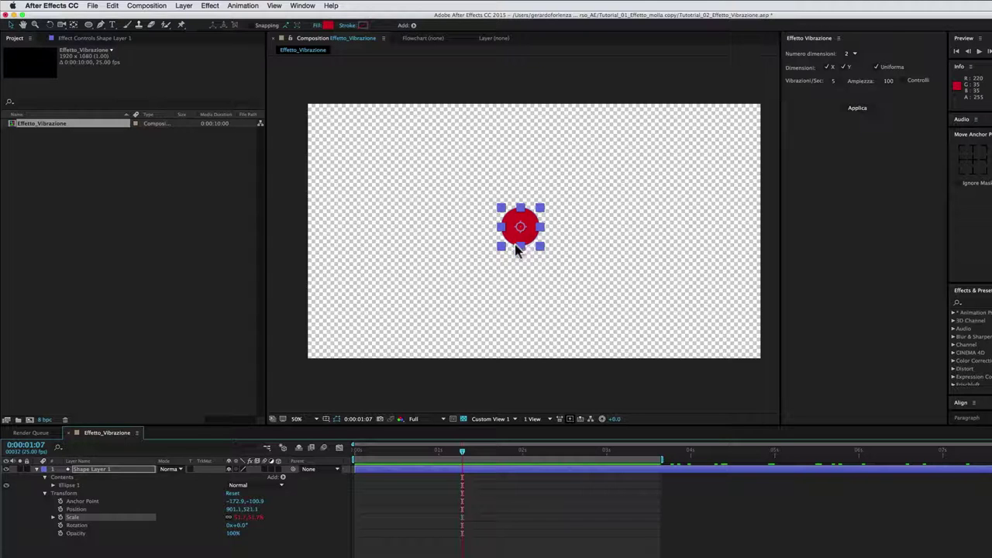
pyautogui.click(458, 451)
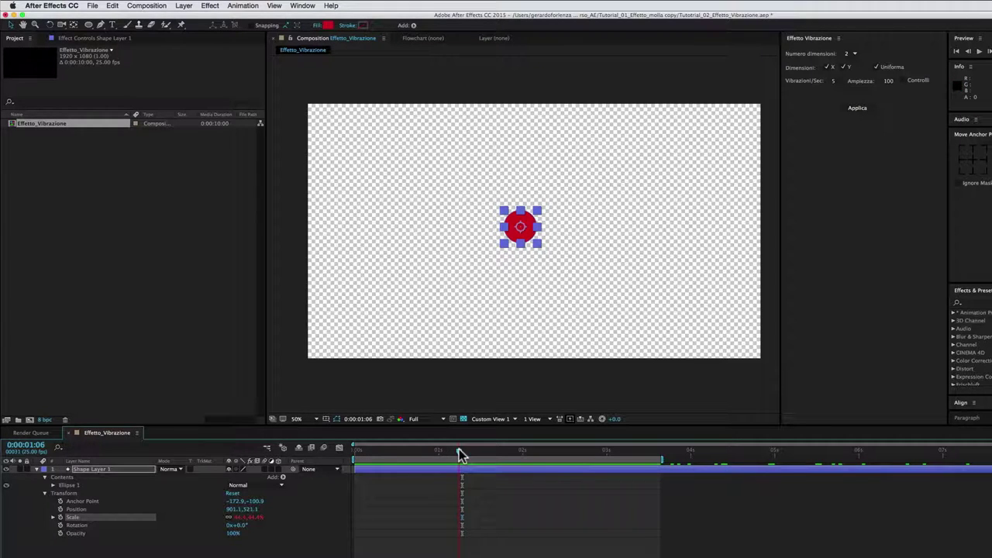
# Reapply the wiggle with Controlli ticked and show the new slider effects in Effect Controls
pyautogui.click(902, 79)
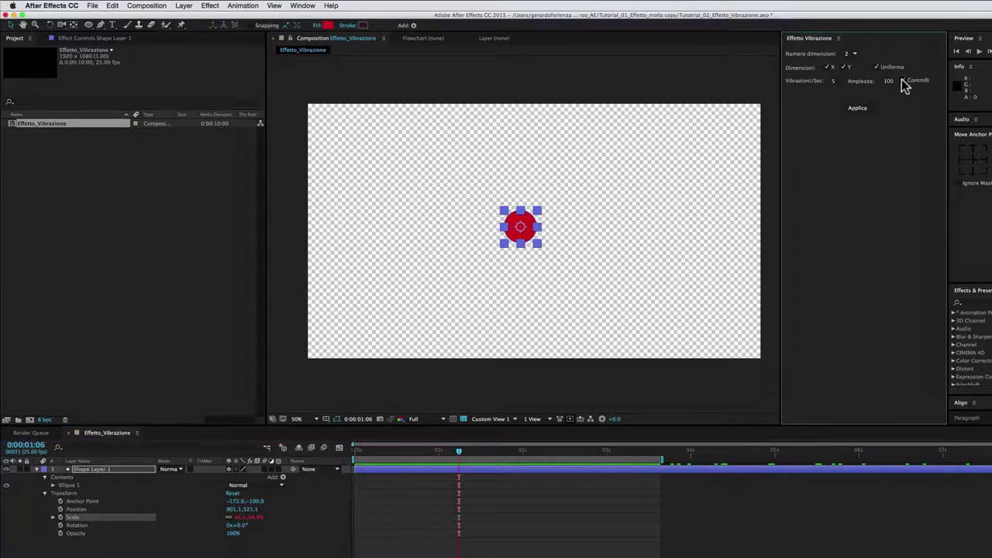
pyautogui.click(859, 108)
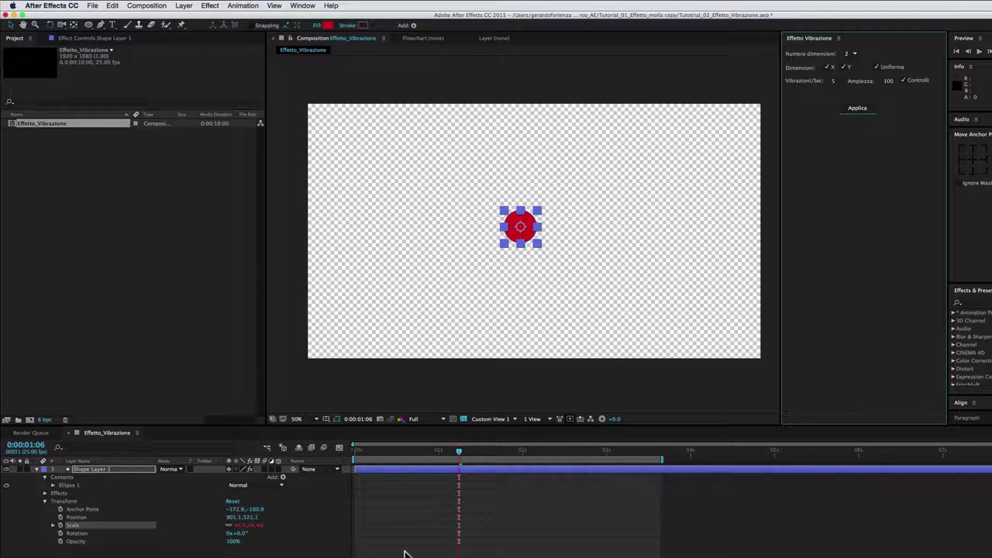
pyautogui.click(86, 38)
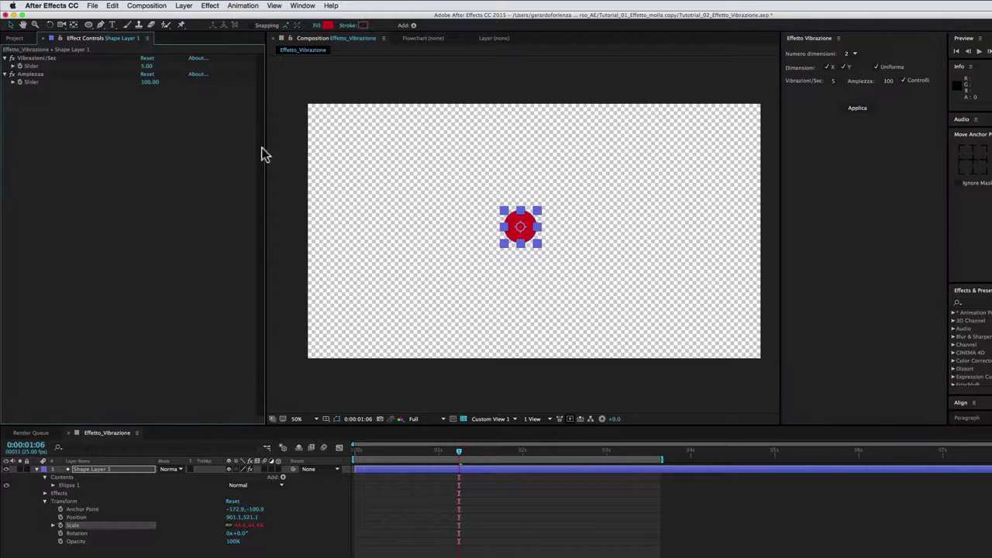
pyautogui.moveTo(265, 154); pyautogui.dragTo(294, 150)
# Inspect the Ampiezza and Vibrazioni/Sec sliders and preview the animation up to 0:00:01:18
pyautogui.click(52, 75)
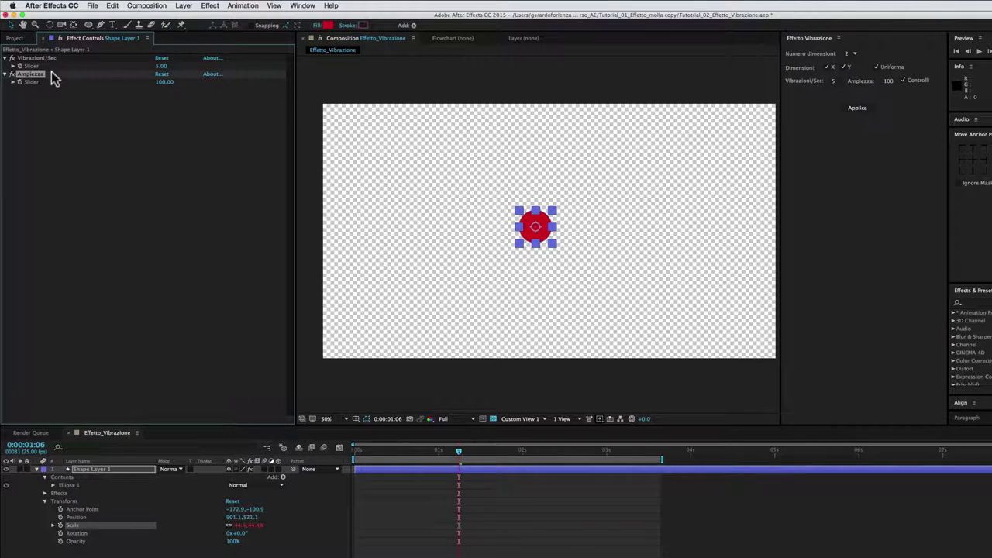
pyautogui.click(48, 60)
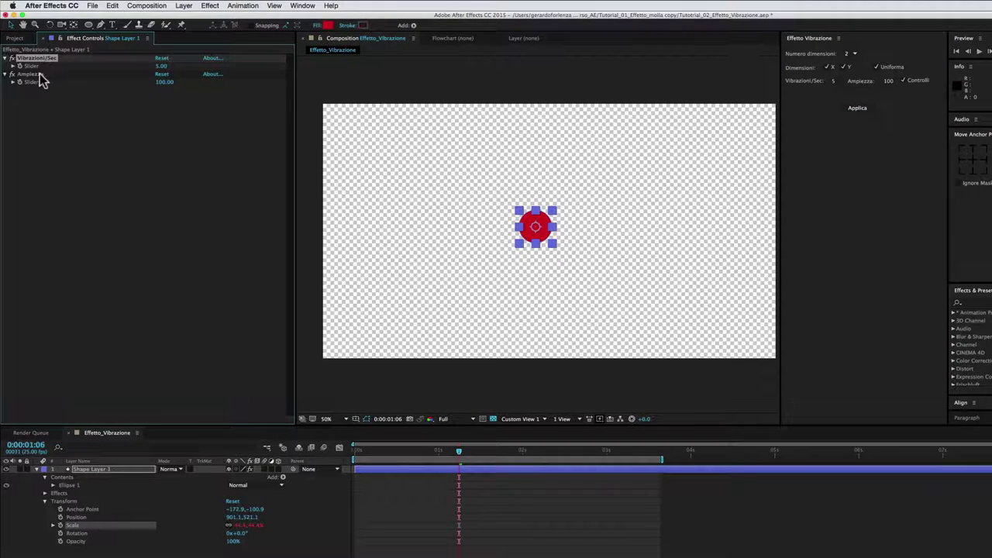
pyautogui.click(40, 75)
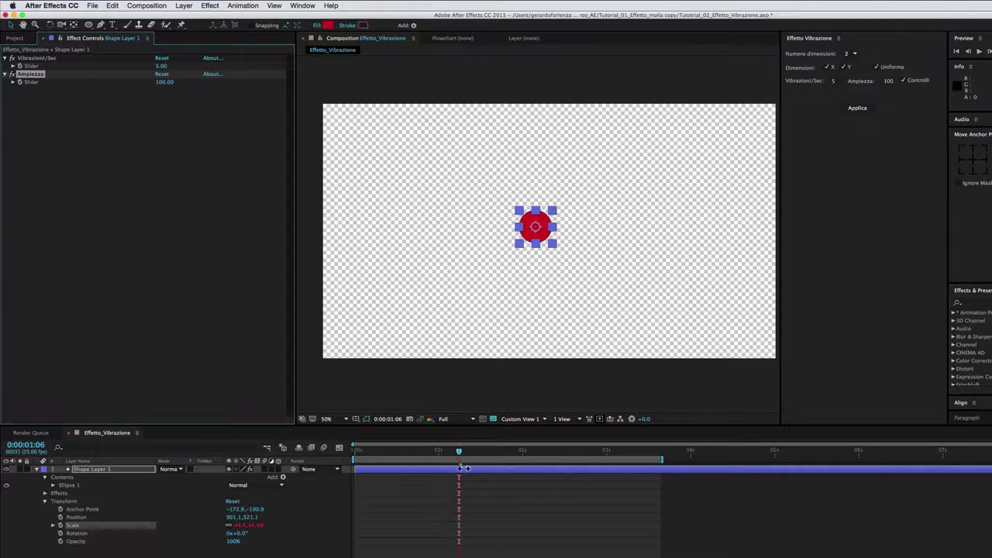
pyautogui.press('space')
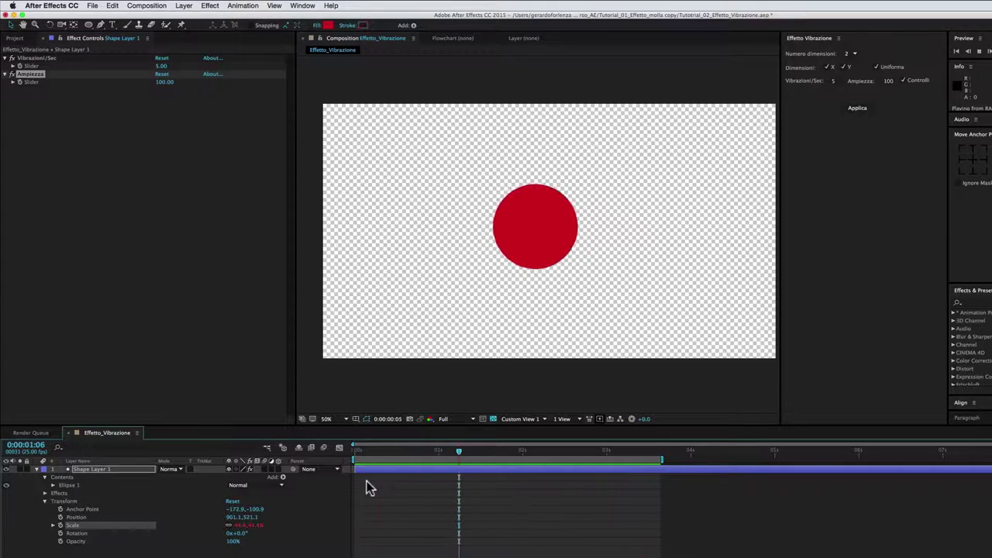
pyautogui.click(500, 454)
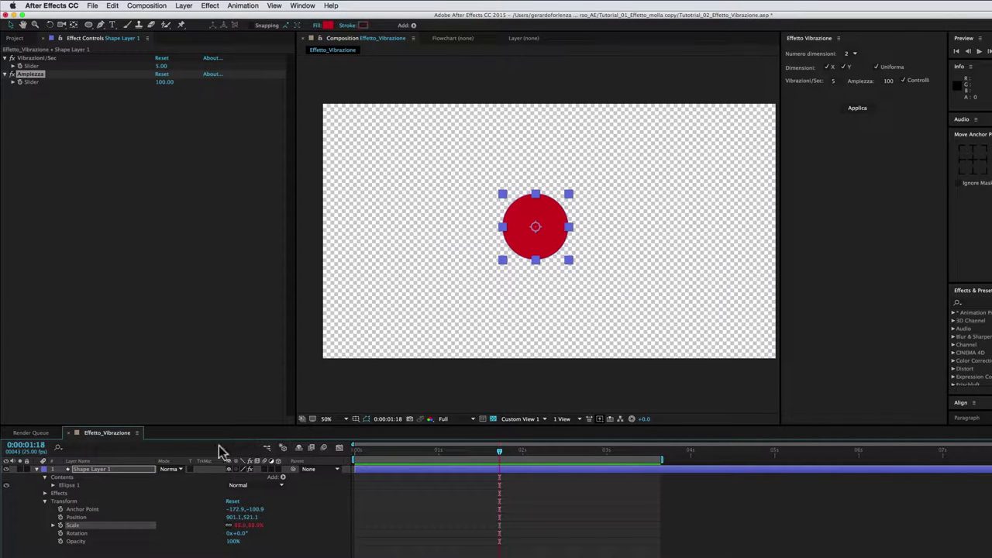
# Expand the Effects group to the Vibrazioni/Sec Slider and move time to 0:00:01:00
pyautogui.click(45, 494)
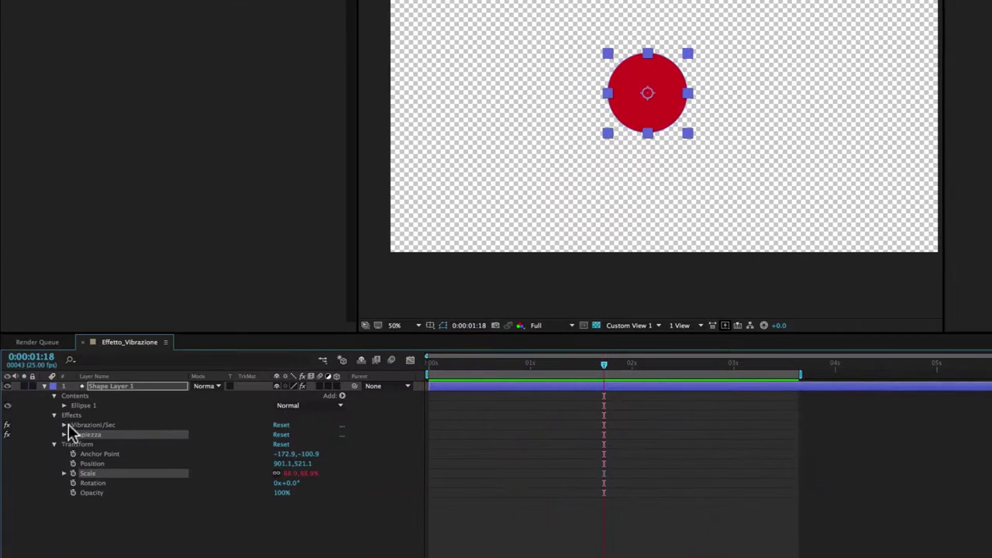
pyautogui.click(65, 426)
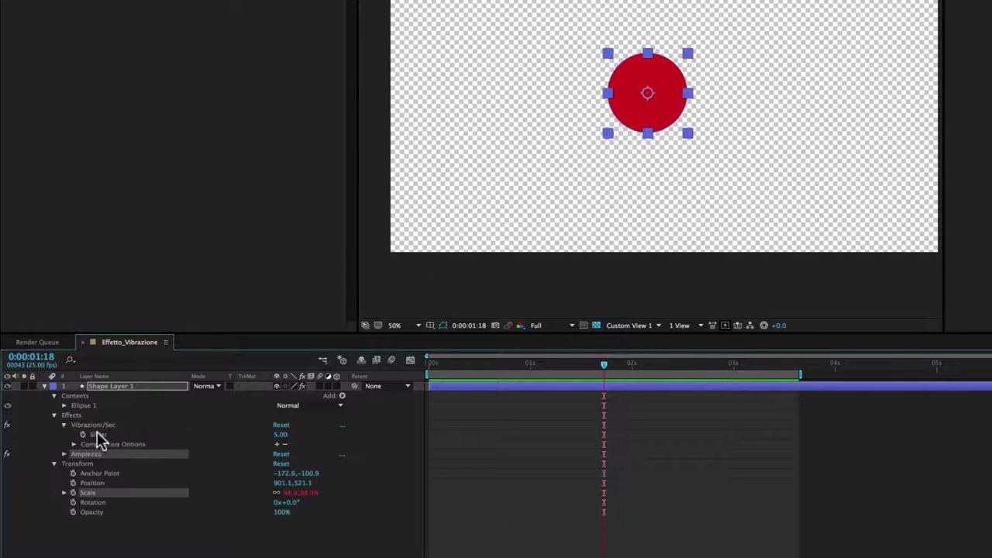
pyautogui.click(100, 434)
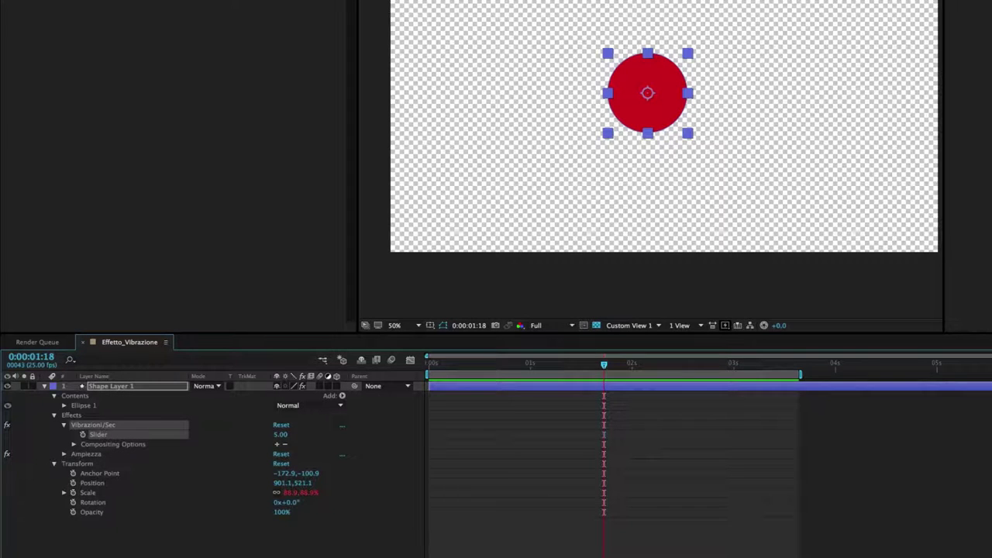
pyautogui.moveTo(550, 373)
pyautogui.mouseDown()
pyautogui.moveTo(485, 373)
pyautogui.moveTo(532, 376)
pyautogui.mouseUp()
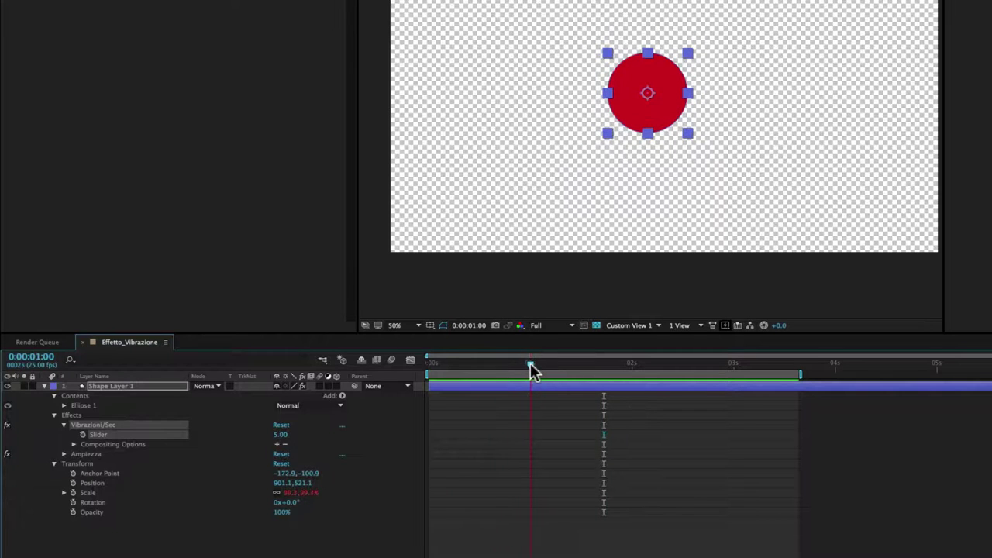
# Keyframe the slider at 0.00 at 0:00:01:00, then at 5.00 one frame later
pyautogui.click(282, 436)
pyautogui.write('5')
pyautogui.write('0')
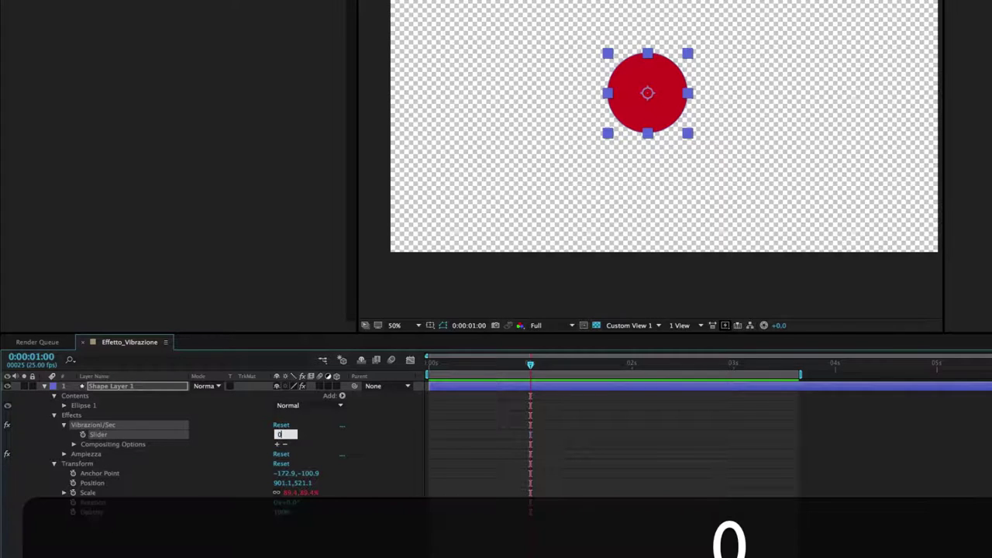
pyautogui.press('Return')
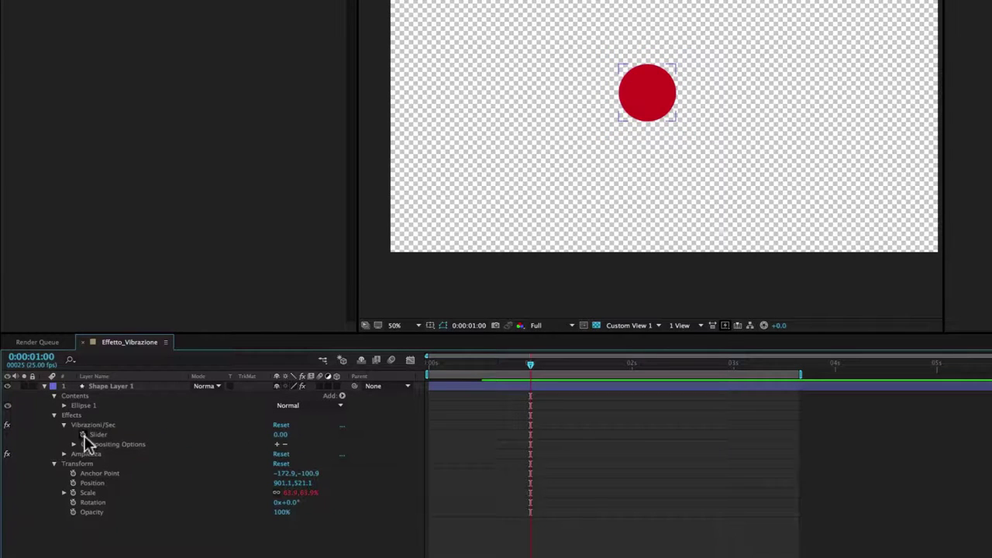
pyautogui.click(84, 435)
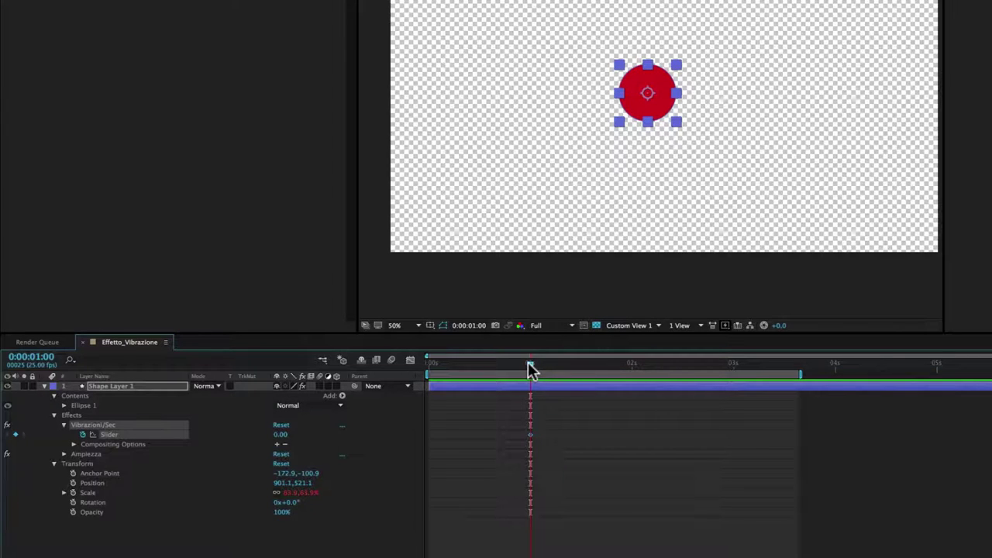
pyautogui.press('super+Right')
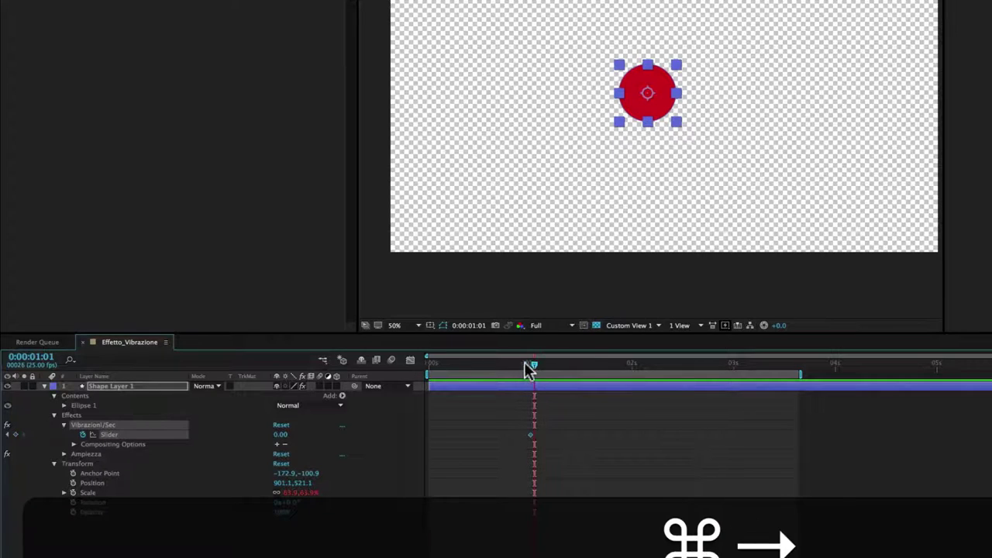
pyautogui.moveTo(280, 435); pyautogui.dragTo(289, 435)
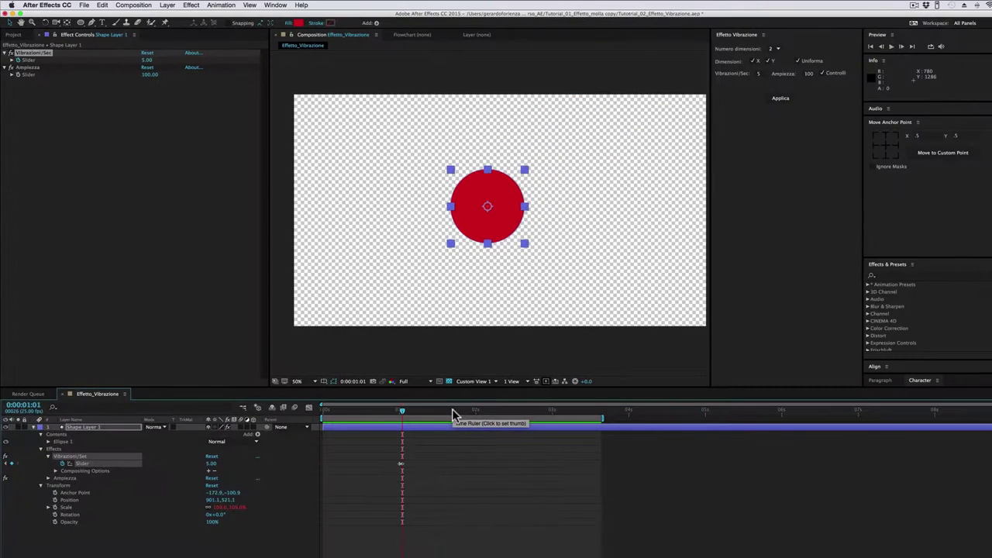
# Keyframe the Vibrazioni/Sec slider at 5.00 at 0:00:02:00 and 0.00 one frame later
pyautogui.press('space')
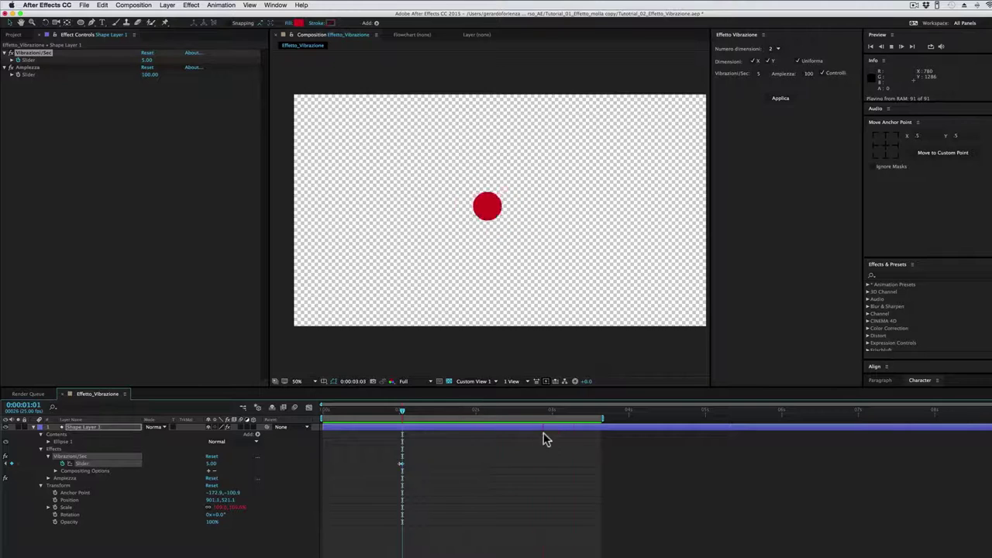
pyautogui.moveTo(479, 410)
pyautogui.mouseDown()
pyautogui.moveTo(457, 415)
pyautogui.moveTo(475, 412)
pyautogui.mouseUp()
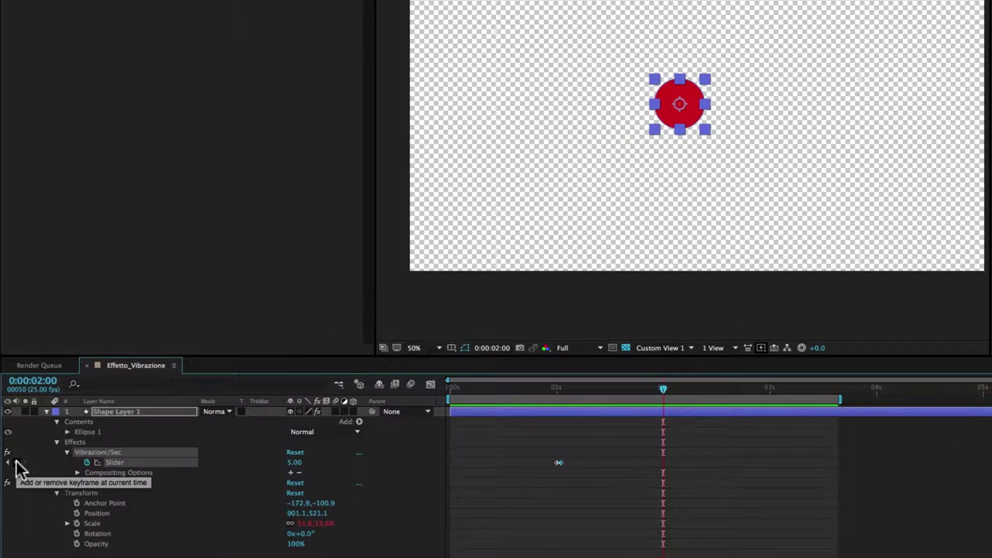
pyautogui.click(15, 462)
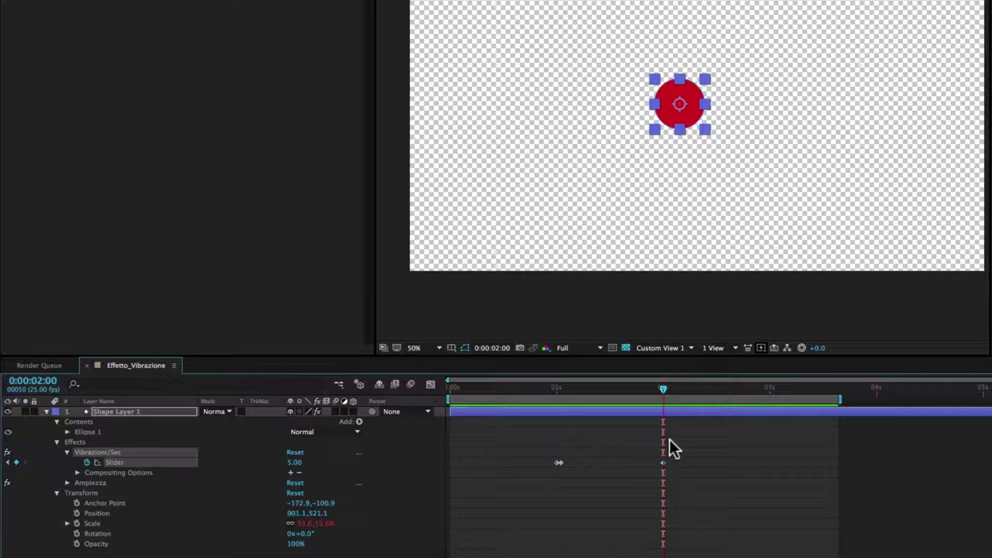
pyautogui.press('pagedown')
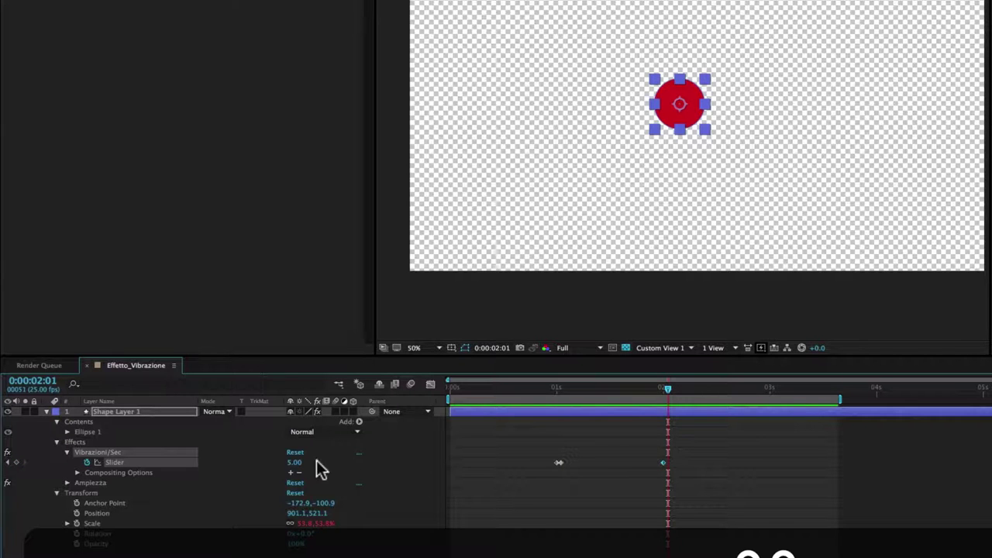
pyautogui.click(295, 462)
pyautogui.write('0')
pyautogui.press('Return')
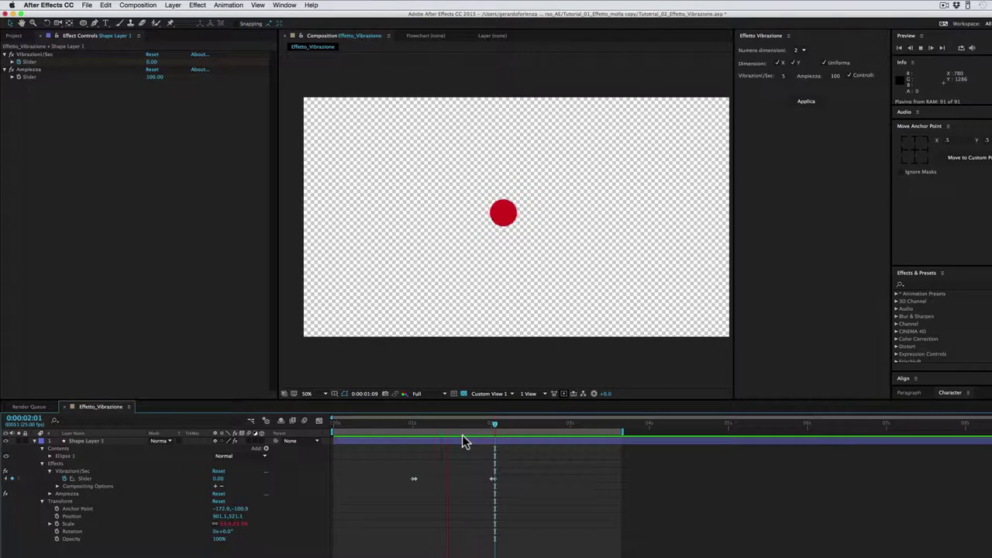
pyautogui.click(469, 426)
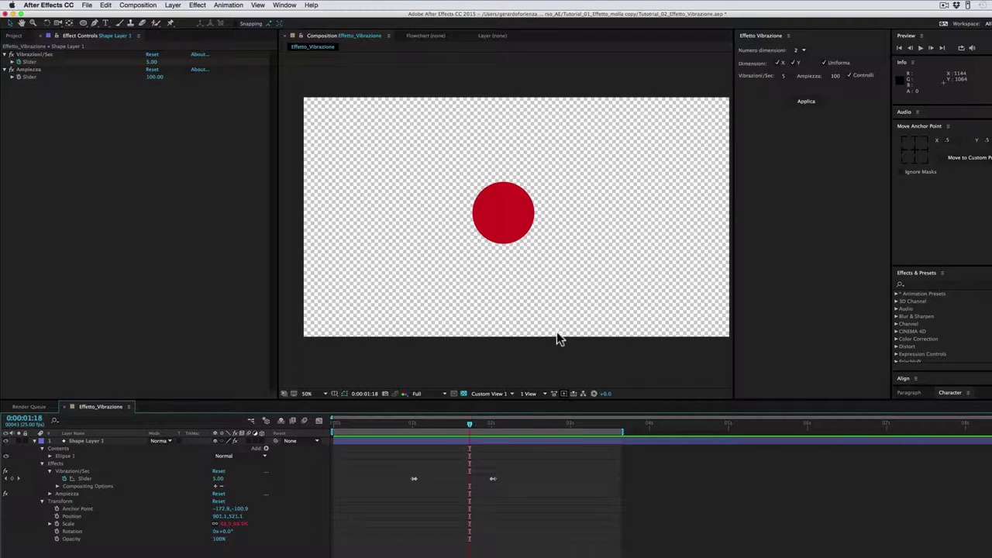
pyautogui.click(797, 105)
pyautogui.click(55, 58)
pyautogui.click(55, 70)
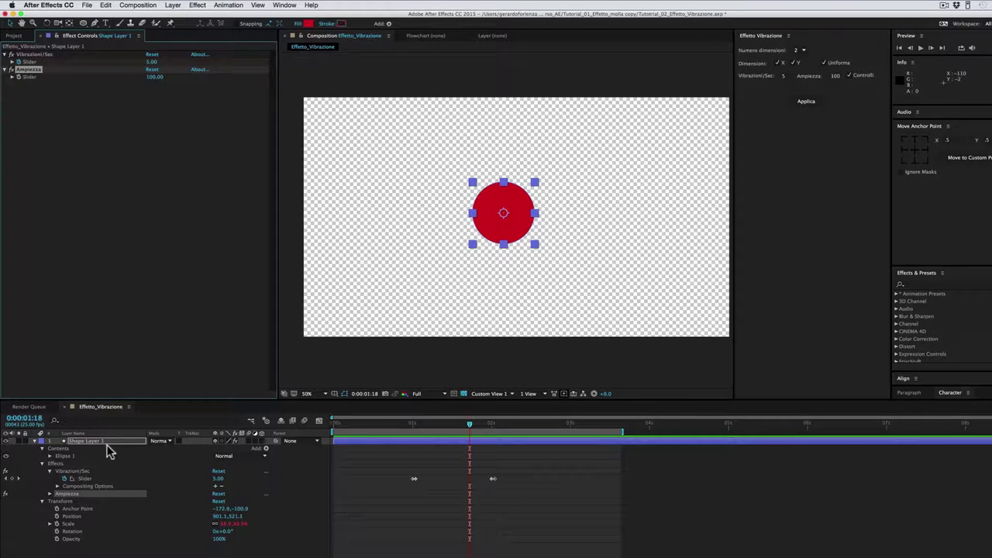
# Delete the circle layer and draw a tall, narrow needle outline with the Pen tool
pyautogui.press('Return')
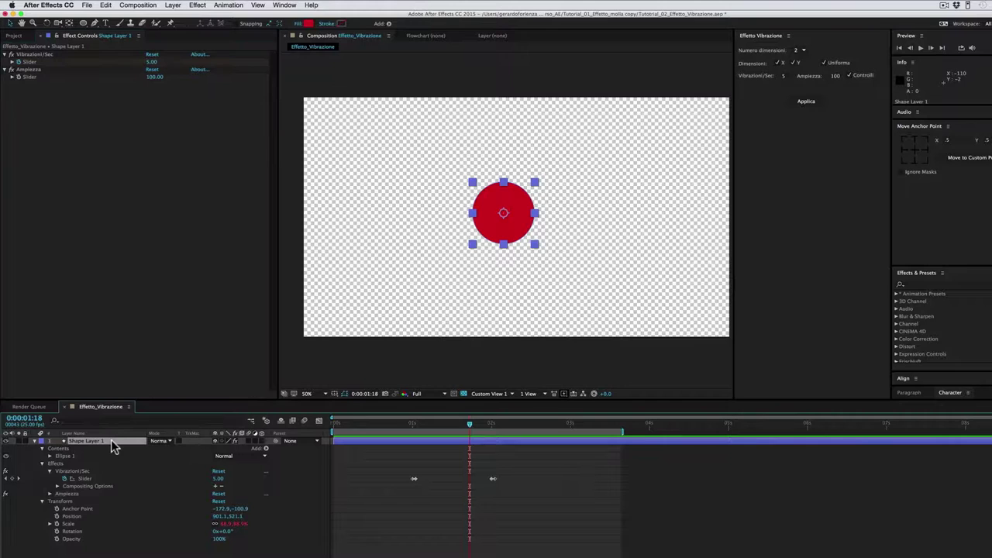
pyautogui.press('BackSpace')
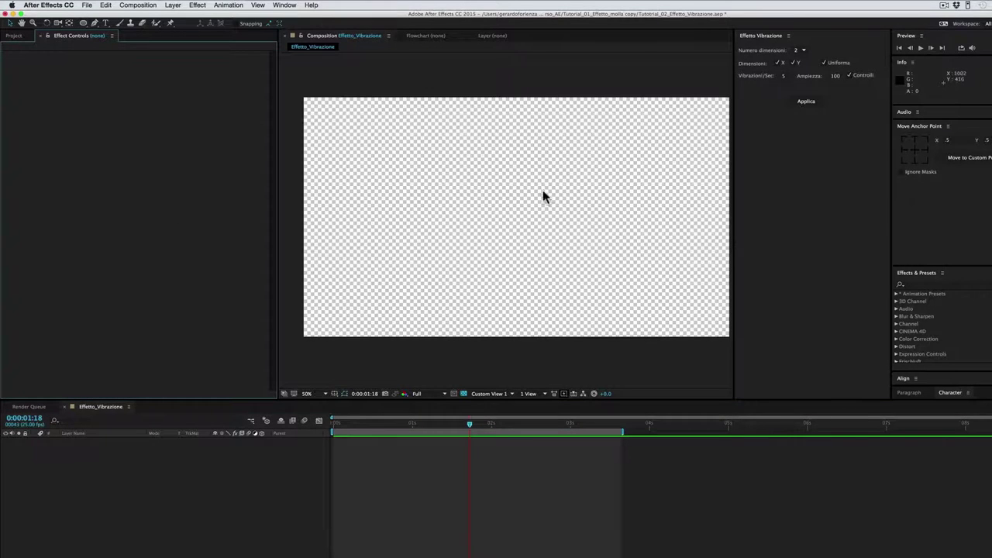
pyautogui.click(95, 23)
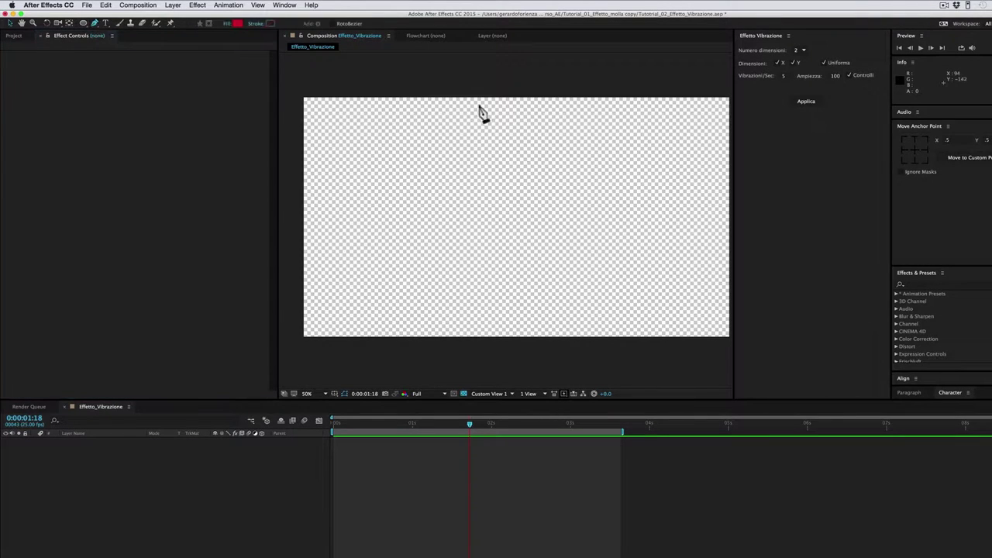
pyautogui.click(505, 221)
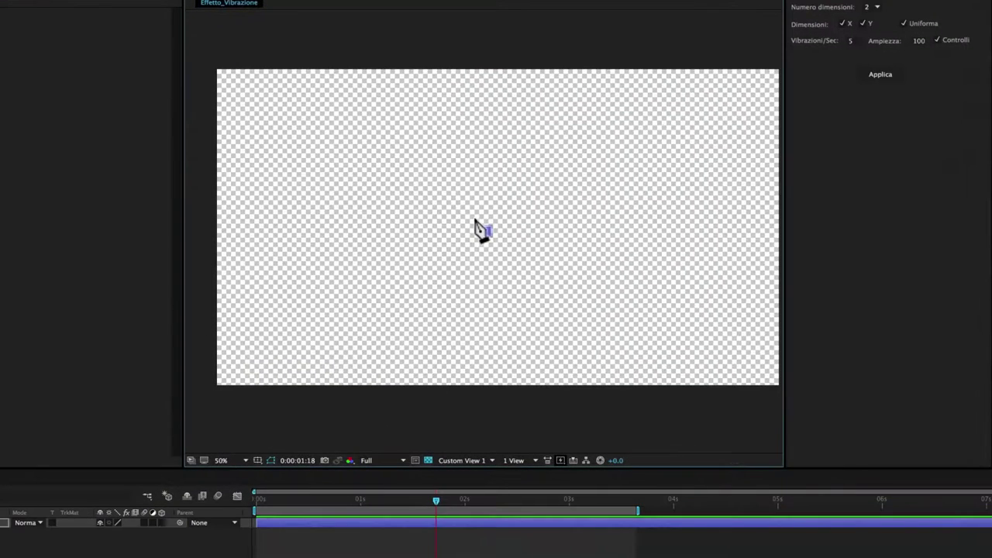
pyautogui.click(488, 106)
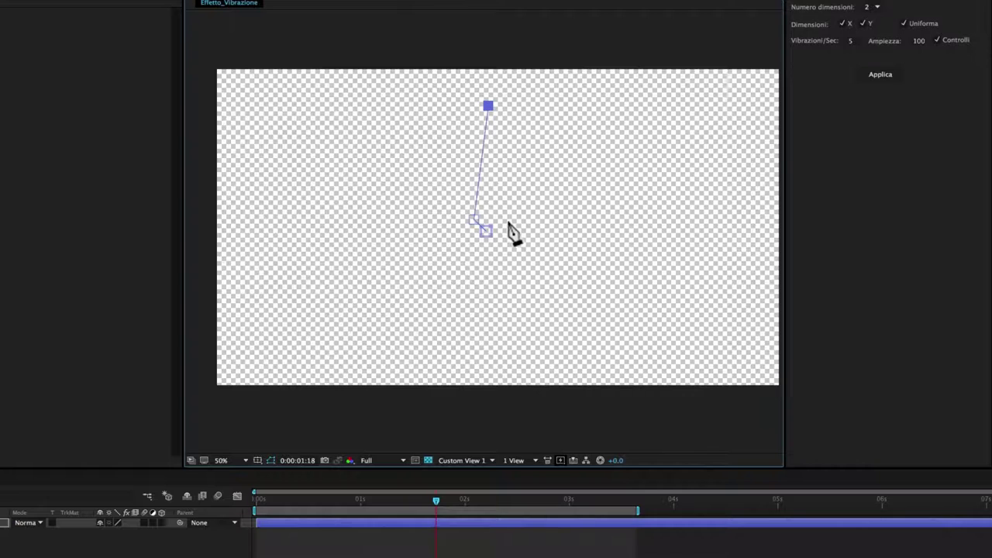
pyautogui.click(498, 218)
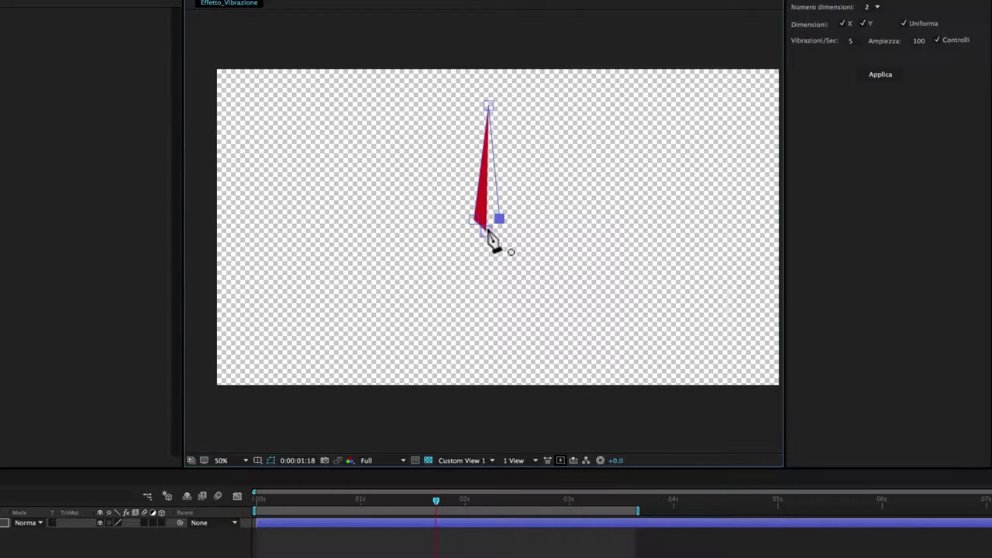
pyautogui.click(486, 230)
pyautogui.click(488, 233)
pyautogui.click(489, 106)
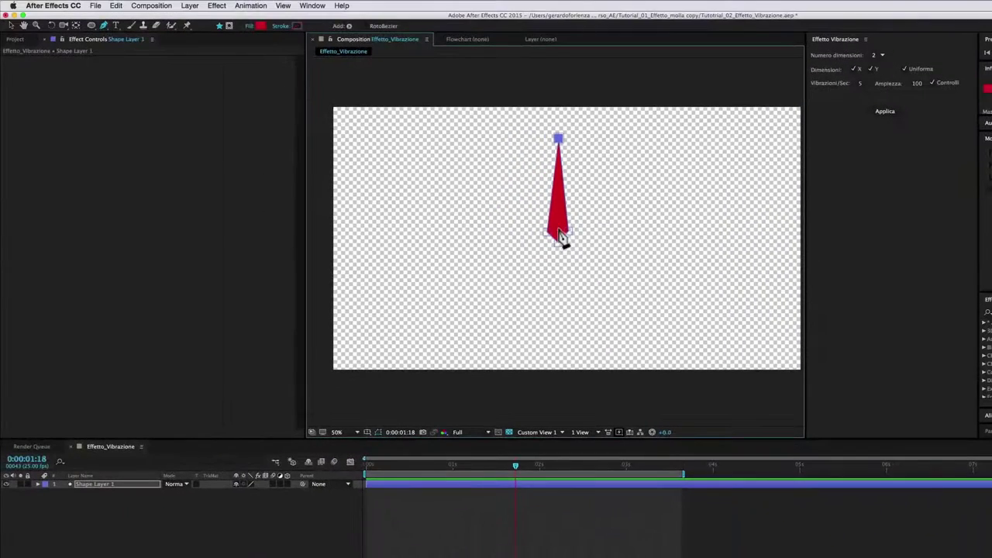
# Move the needle's anchor point to its bottom tip and reveal its Rotation property
pyautogui.click(106, 486)
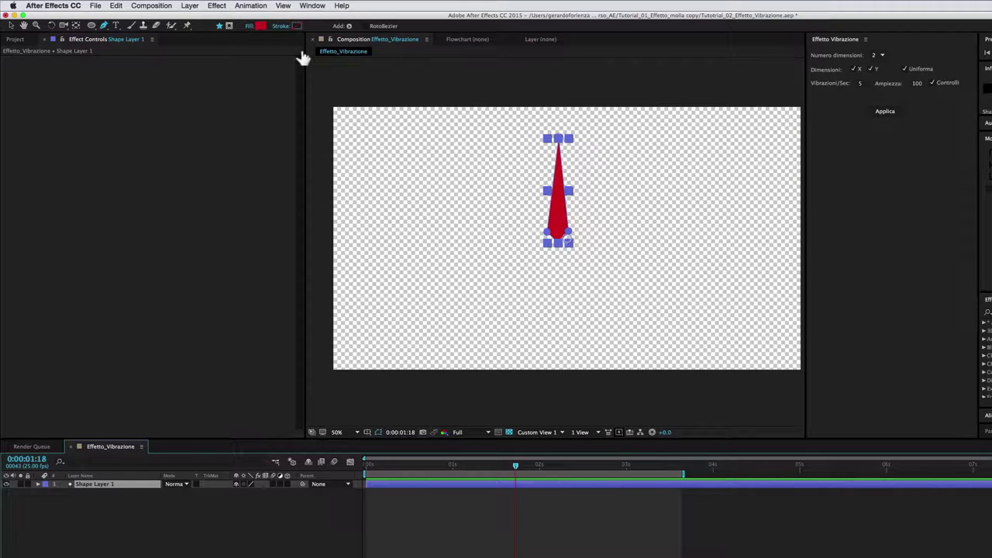
pyautogui.click(76, 25)
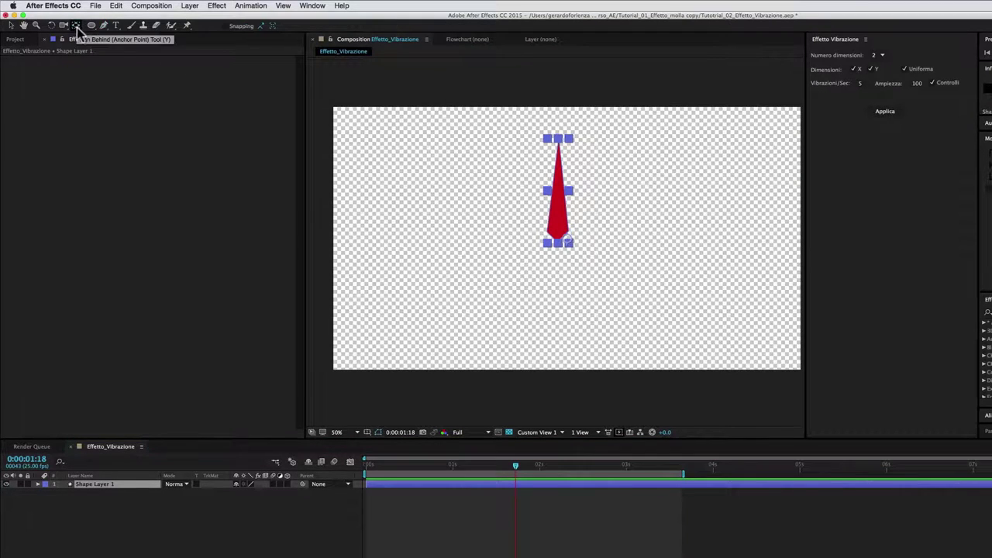
pyautogui.moveTo(567, 241); pyautogui.dragTo(558, 232)
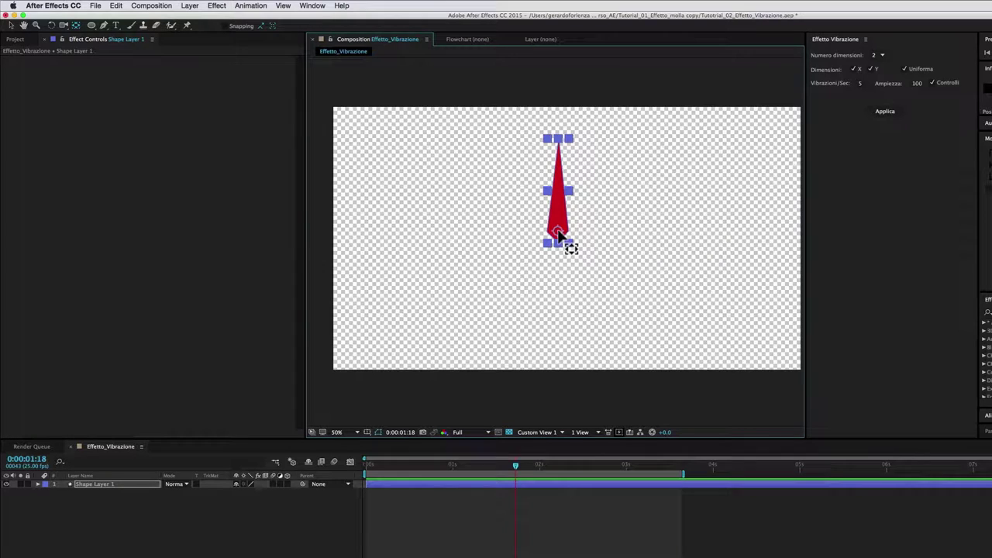
pyautogui.click(460, 482)
pyautogui.press('r')
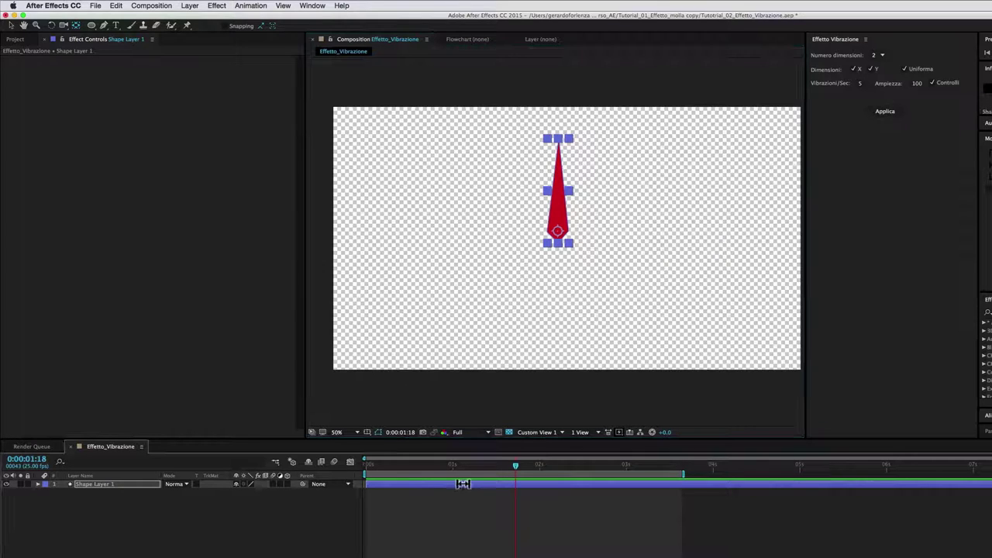
pyautogui.click(446, 465)
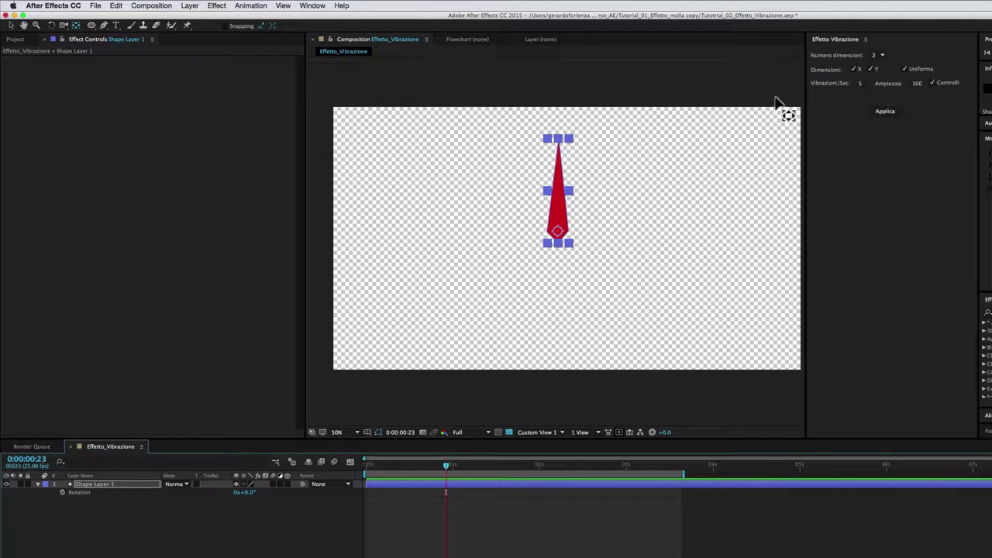
# Wiggle the needle's Rotation in 1 dimension at 2 vibrations per second, amplitude 90
pyautogui.click(83, 493)
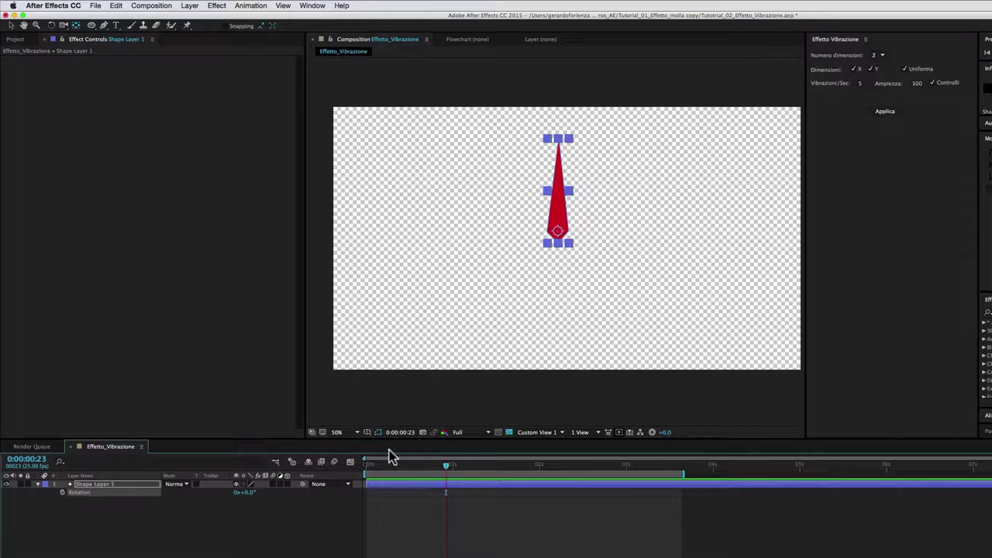
pyautogui.click(881, 56)
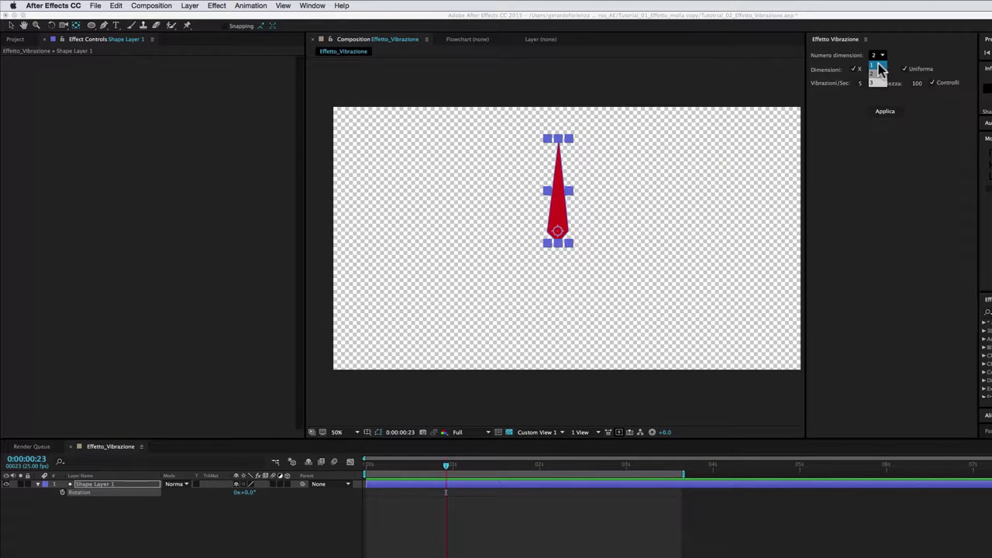
pyautogui.click(881, 68)
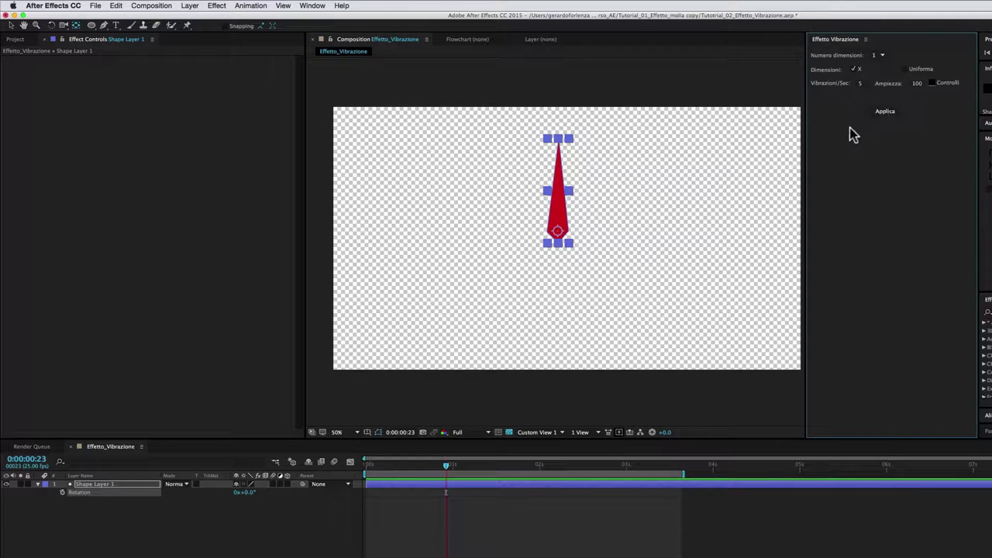
pyautogui.click(861, 84)
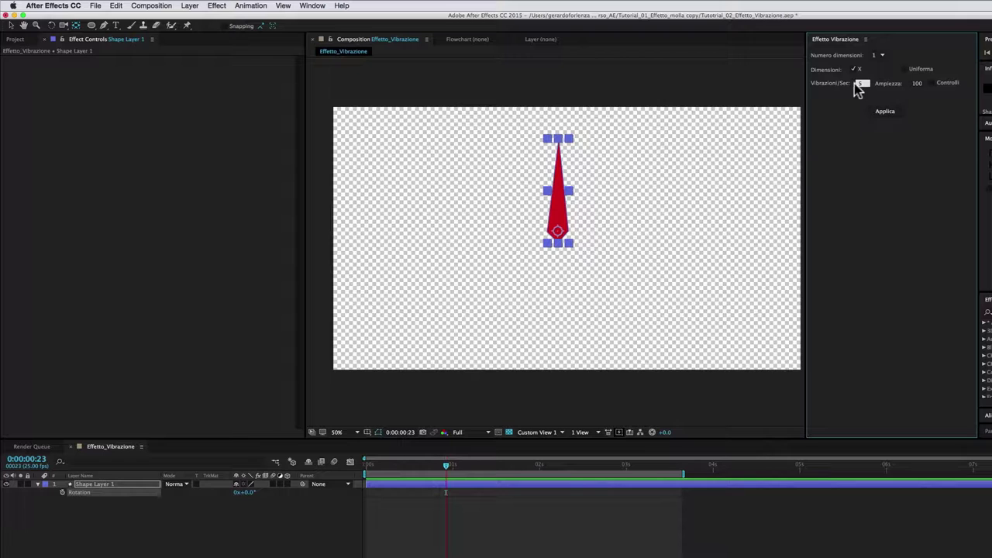
pyautogui.write('2')
pyautogui.press('Return')
pyautogui.click(916, 83)
pyautogui.write('90')
pyautogui.click(899, 143)
pyautogui.click(891, 113)
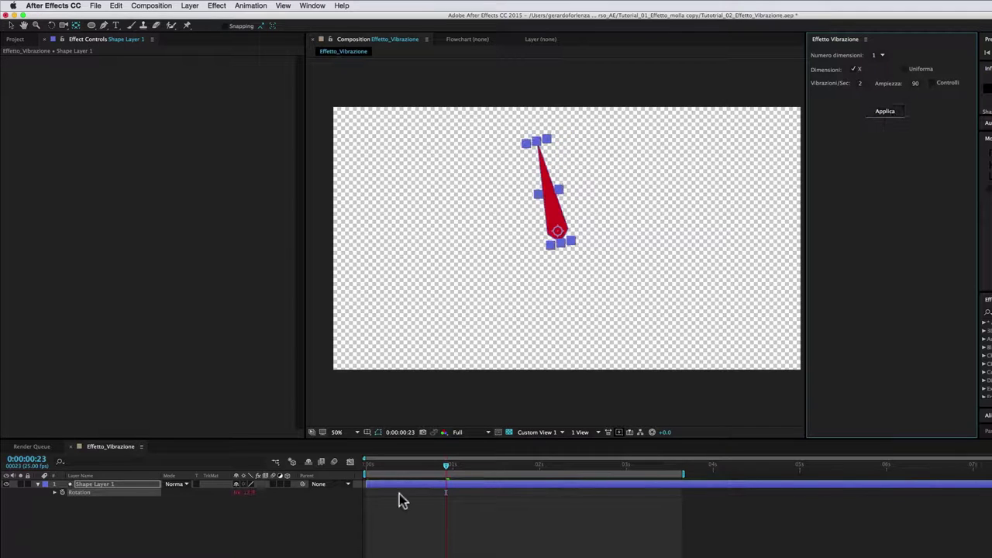
pyautogui.click(447, 467)
pyautogui.press('space')
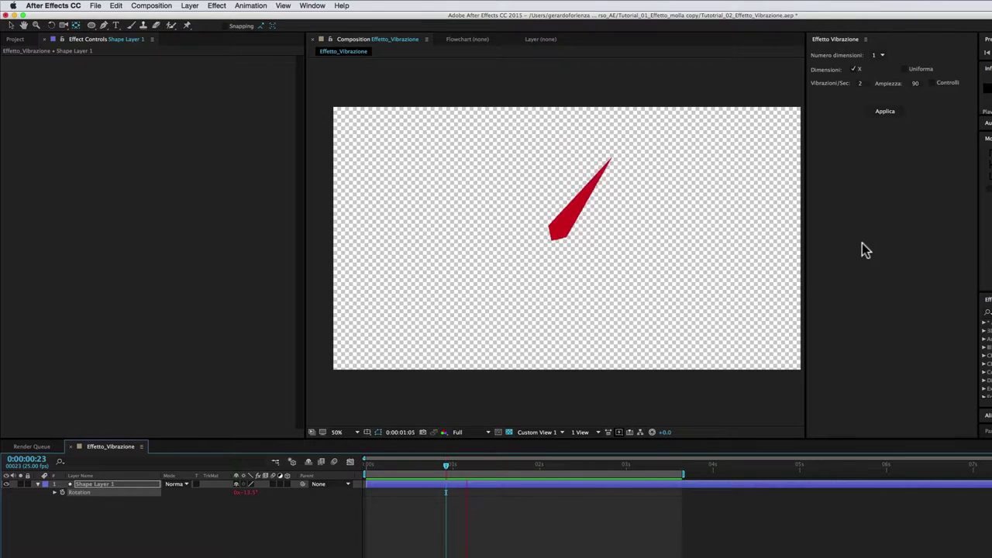
pyautogui.click(488, 464)
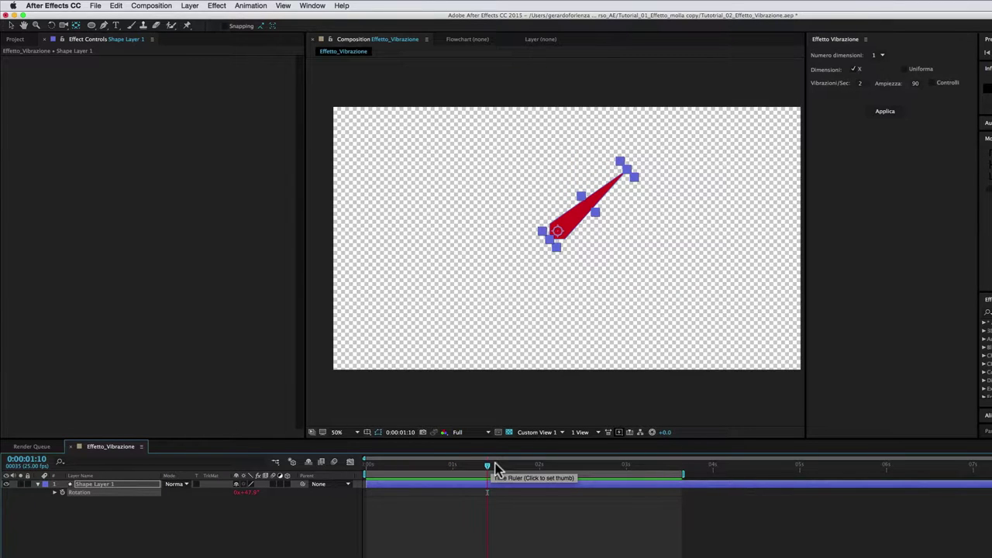